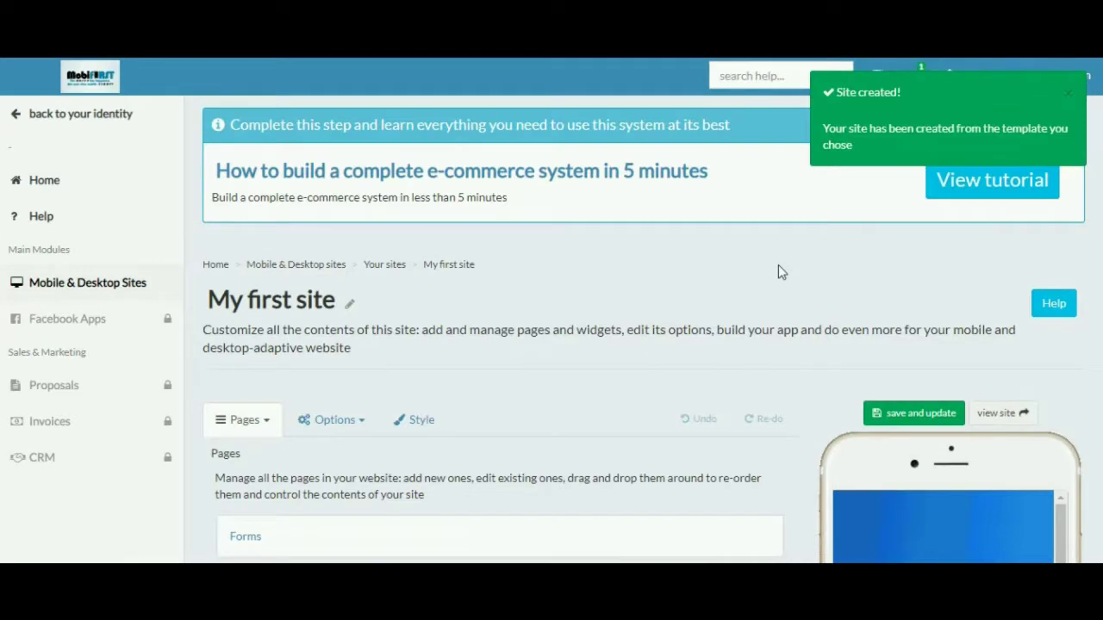
Set the header widget's main title to "MobiFirst Product Launch", leave its sub-title empty, and save the widget
{"action": "scroll", "coordinate": [778, 266], "scroll_direction": "down", "scroll_amount": 4}
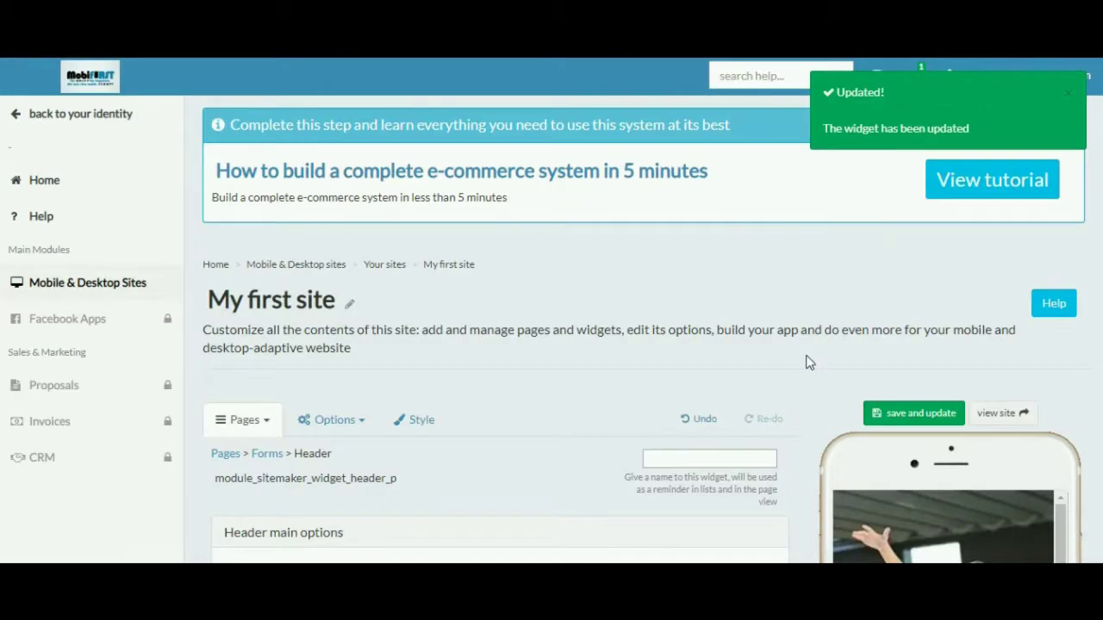
{"action": "scroll", "coordinate": [808, 360], "scroll_direction": "down", "scroll_amount": 10}
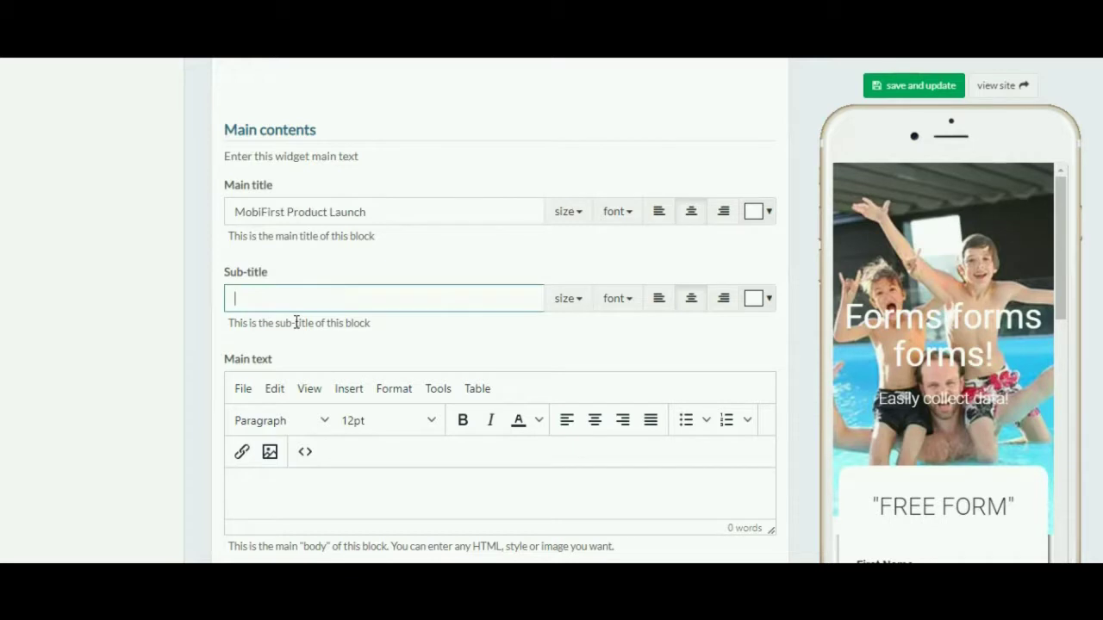
{"action": "scroll", "coordinate": [451, 345], "scroll_direction": "down", "scroll_amount": 3}
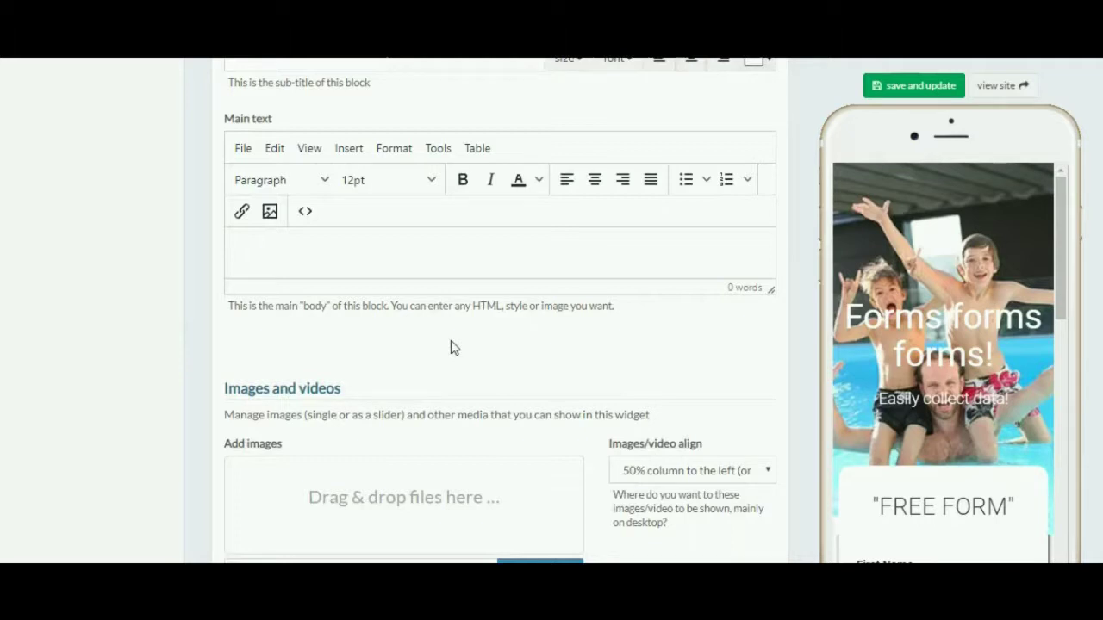
{"action": "scroll", "coordinate": [454, 348], "scroll_direction": "down", "scroll_amount": 10}
{"action": "left_click", "coordinate": [896, 93]}
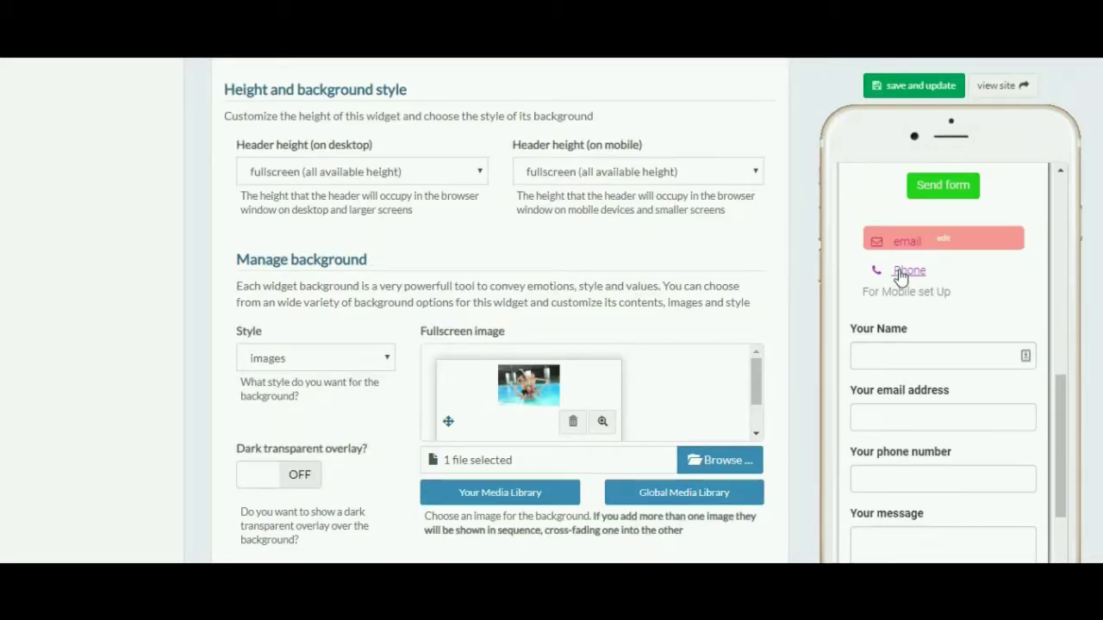
Open the contact section widget from the phone preview for editing and enable its auto-responder
{"action": "left_click", "coordinate": [943, 247]}
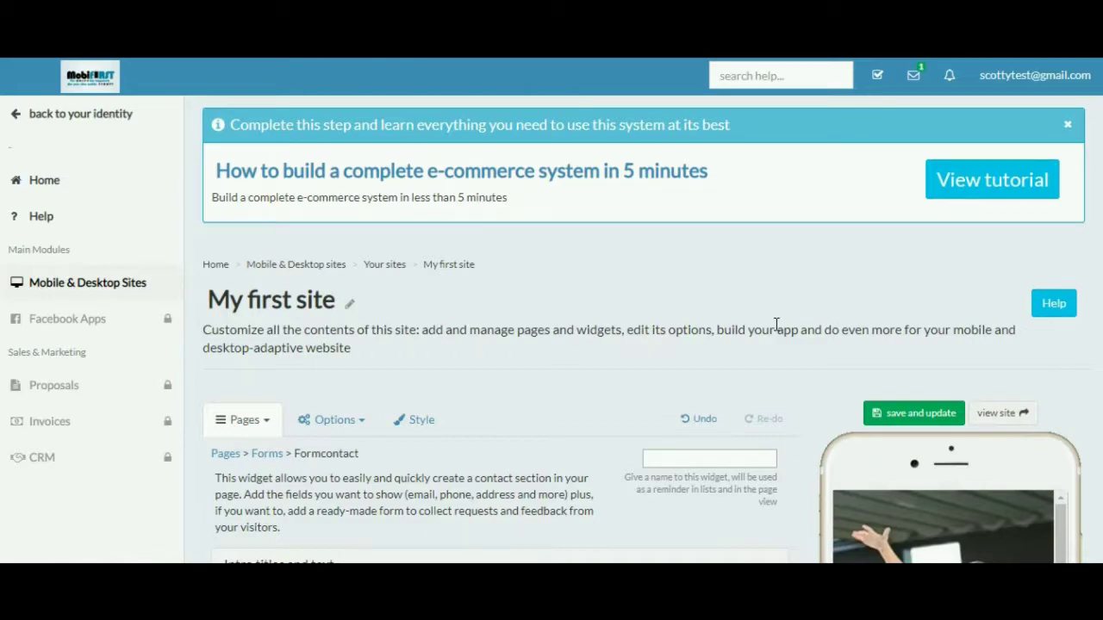
{"action": "scroll", "coordinate": [796, 336], "scroll_direction": "down", "scroll_amount": 15}
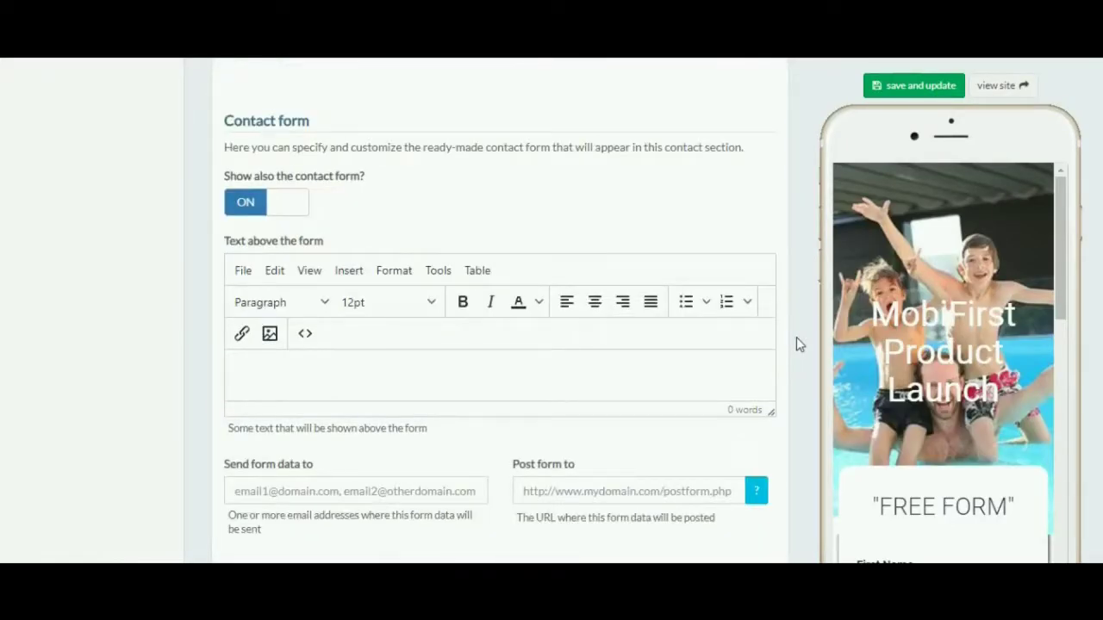
{"action": "scroll", "coordinate": [797, 344], "scroll_direction": "down", "scroll_amount": 3}
{"action": "left_click", "coordinate": [278, 340]}
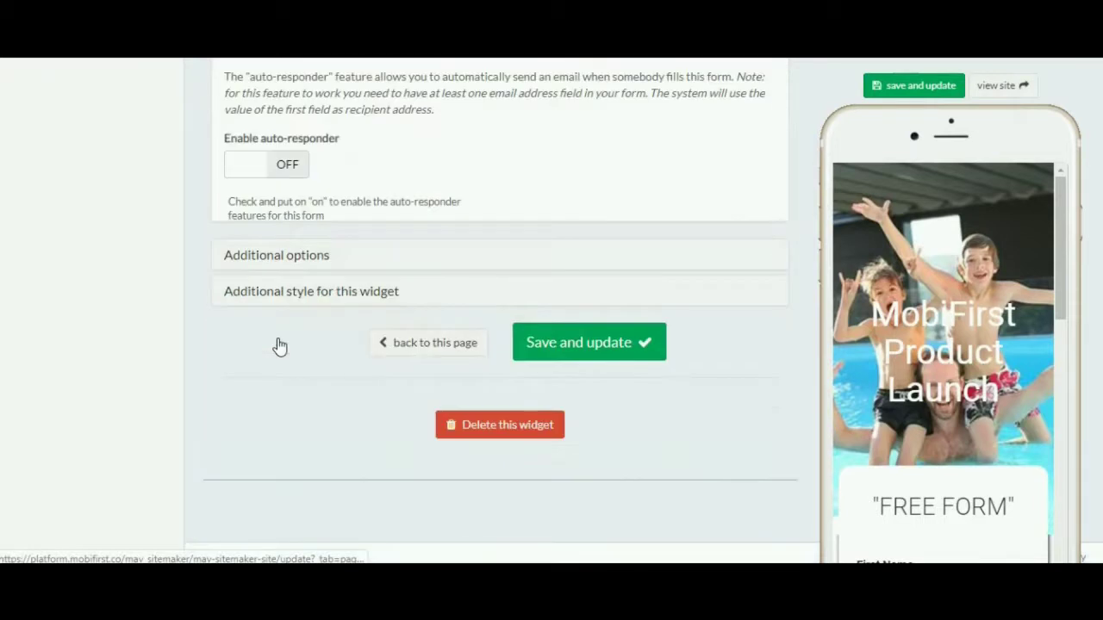
{"action": "left_click", "coordinate": [267, 295]}
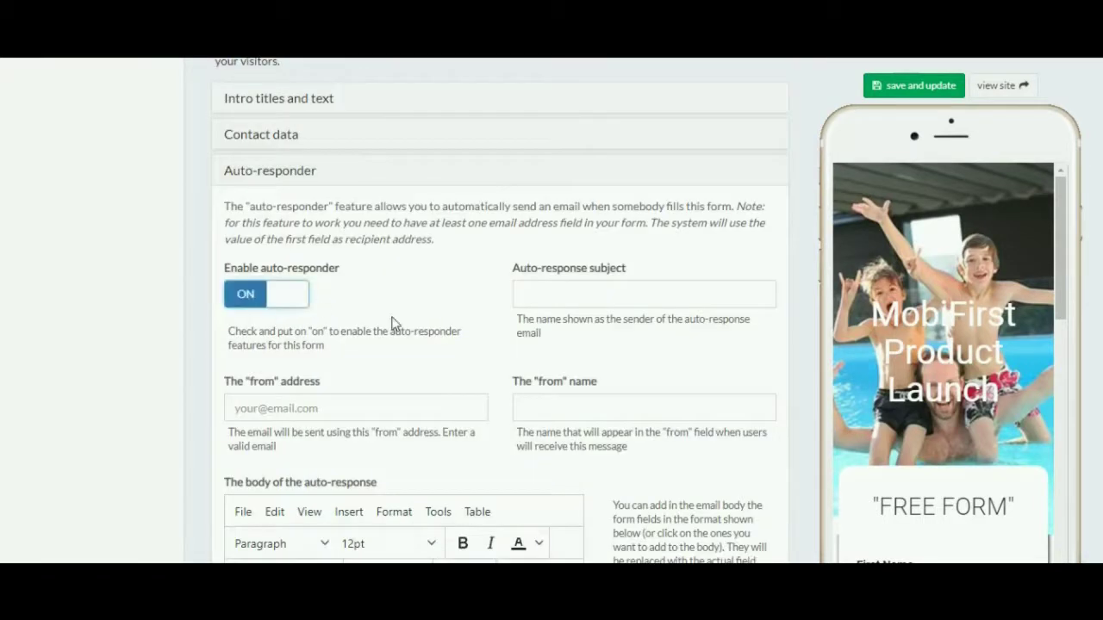
Set the auto-response subject to "Thank You"
{"action": "left_click", "coordinate": [560, 294]}
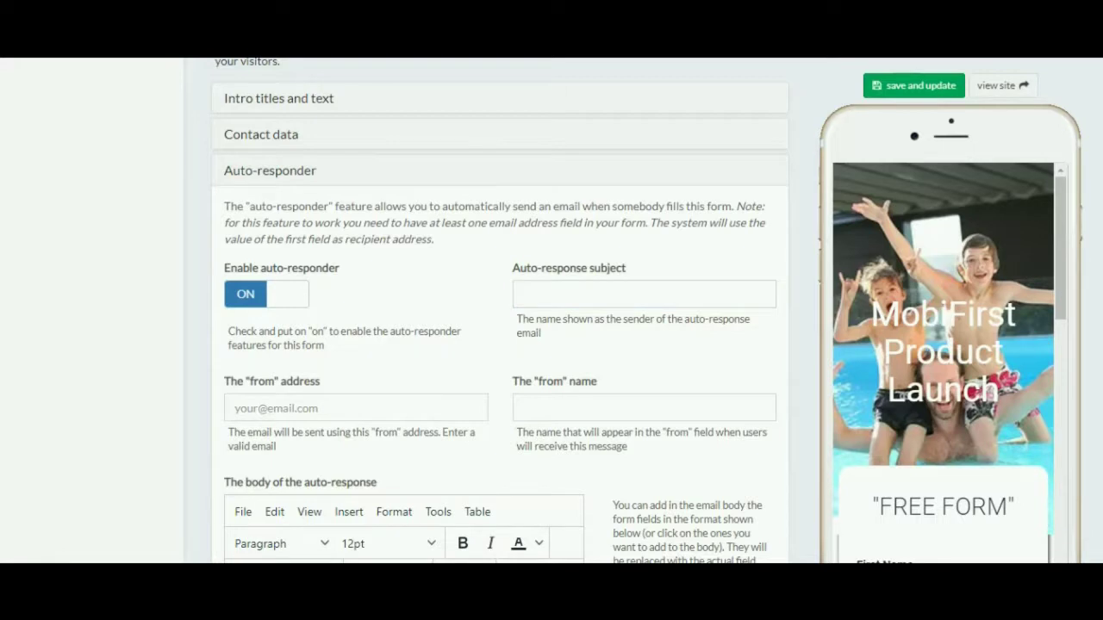
{"action": "left_click", "coordinate": [522, 293]}
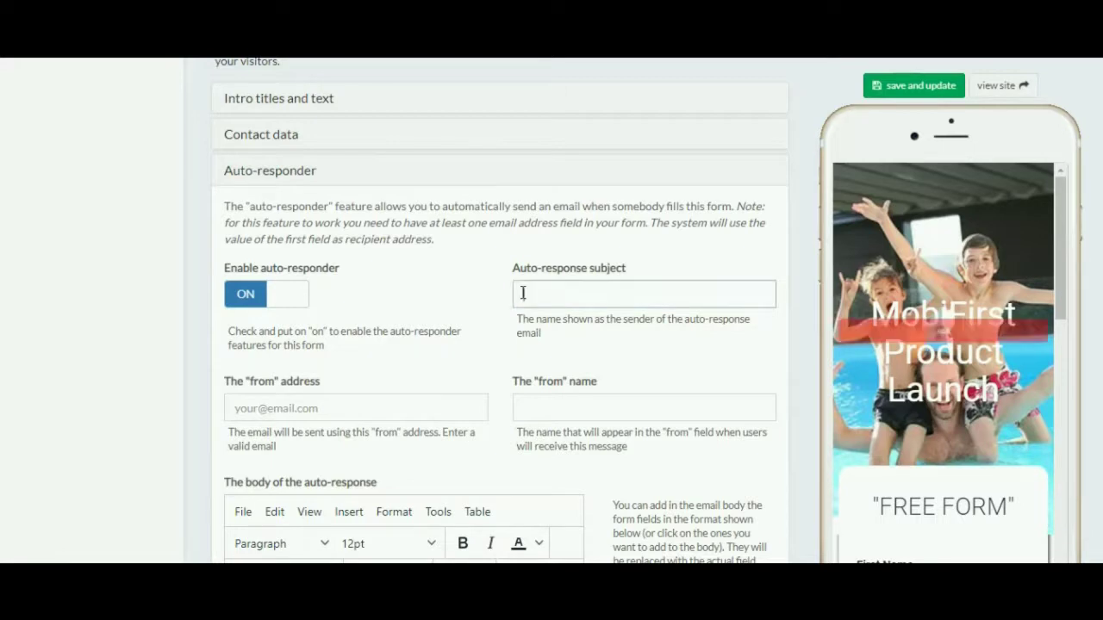
{"action": "type", "text": "Thank You"}
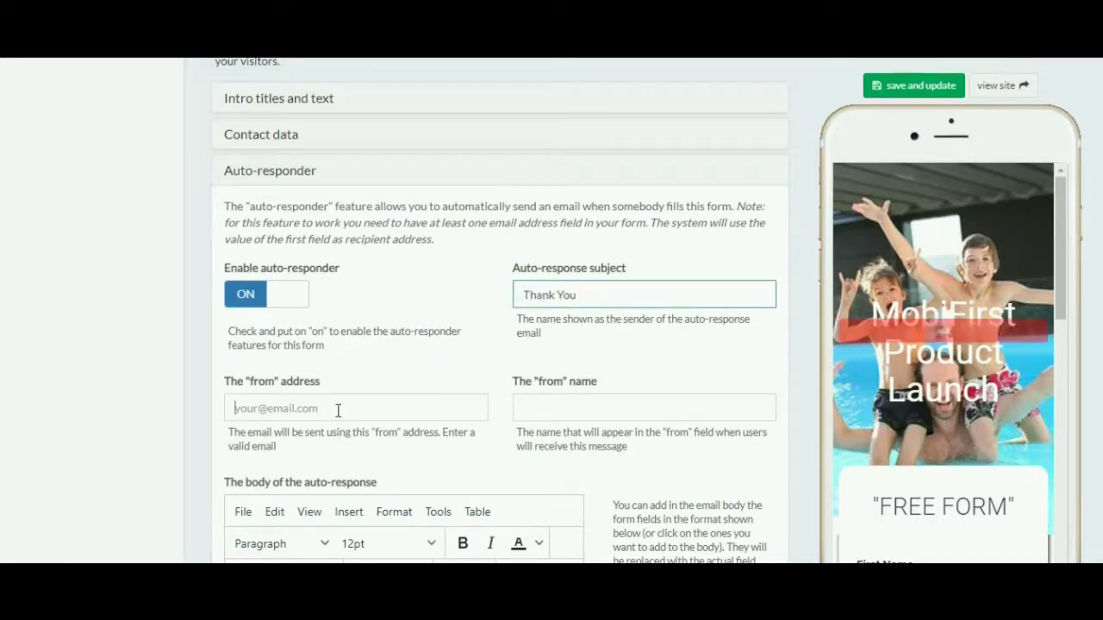
Fill in the auto-responder's "from" address with the sender's e-mail and the "from" name with the sender's name
{"action": "left_click", "coordinate": [370, 411]}
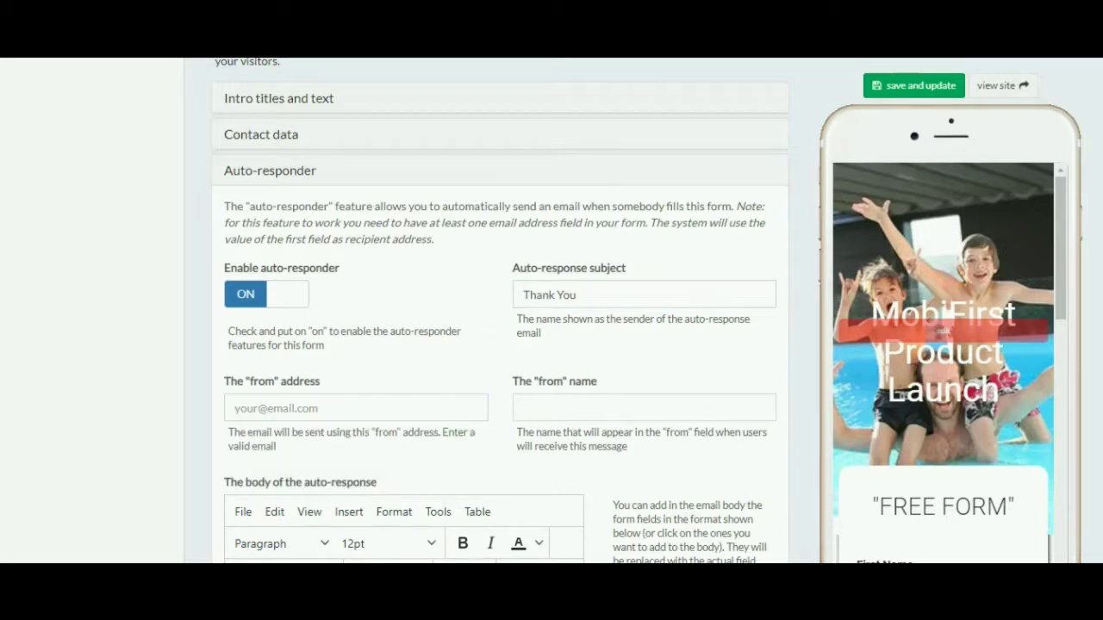
{"action": "left_click", "coordinate": [239, 406]}
{"action": "key", "text": "ctrl+v"}
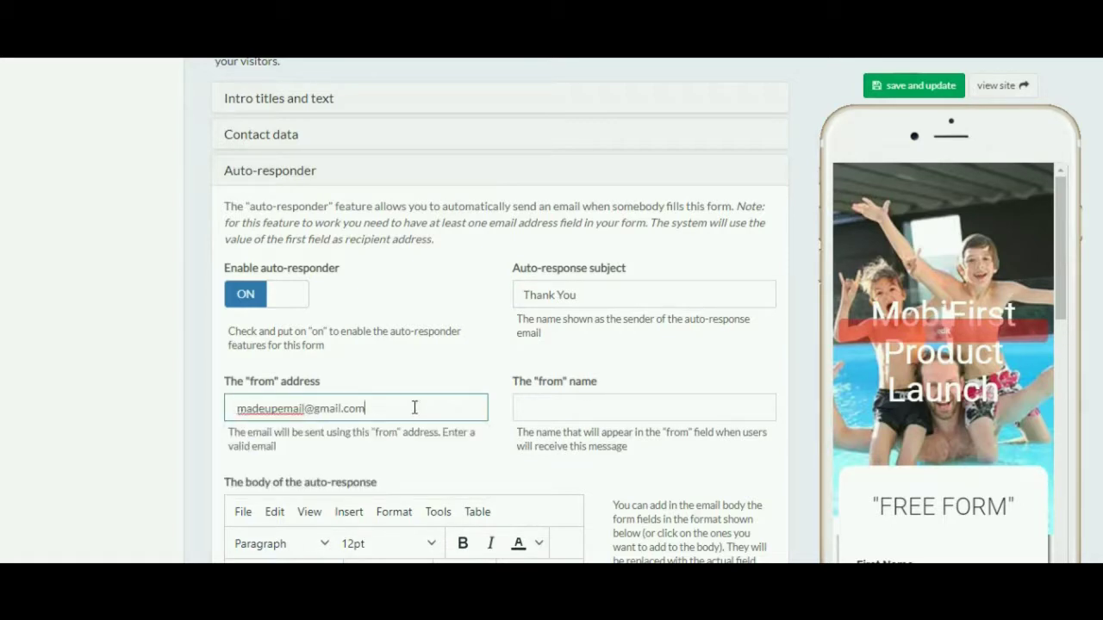
{"action": "left_click", "coordinate": [526, 410]}
{"action": "type", "text": "Scotty"}
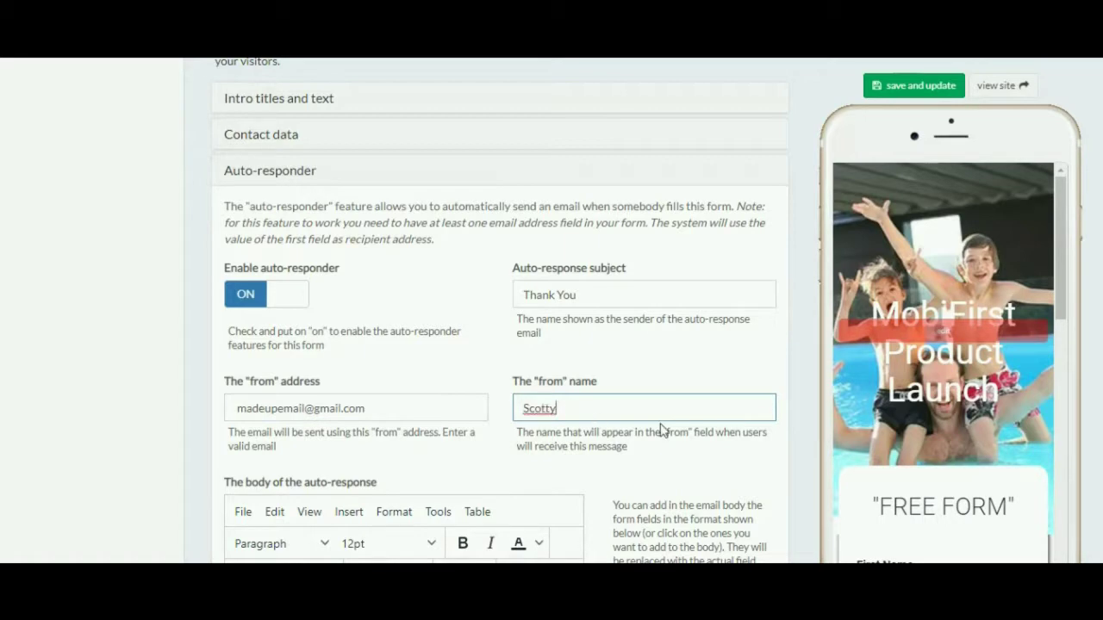
Write the auto-response body as "Thank you {{_name}}" using the name placeholder, followed by the line "We will be in touch shortly."
{"action": "scroll", "coordinate": [662, 429], "scroll_direction": "down", "scroll_amount": 4}
{"action": "left_click", "coordinate": [253, 278]}
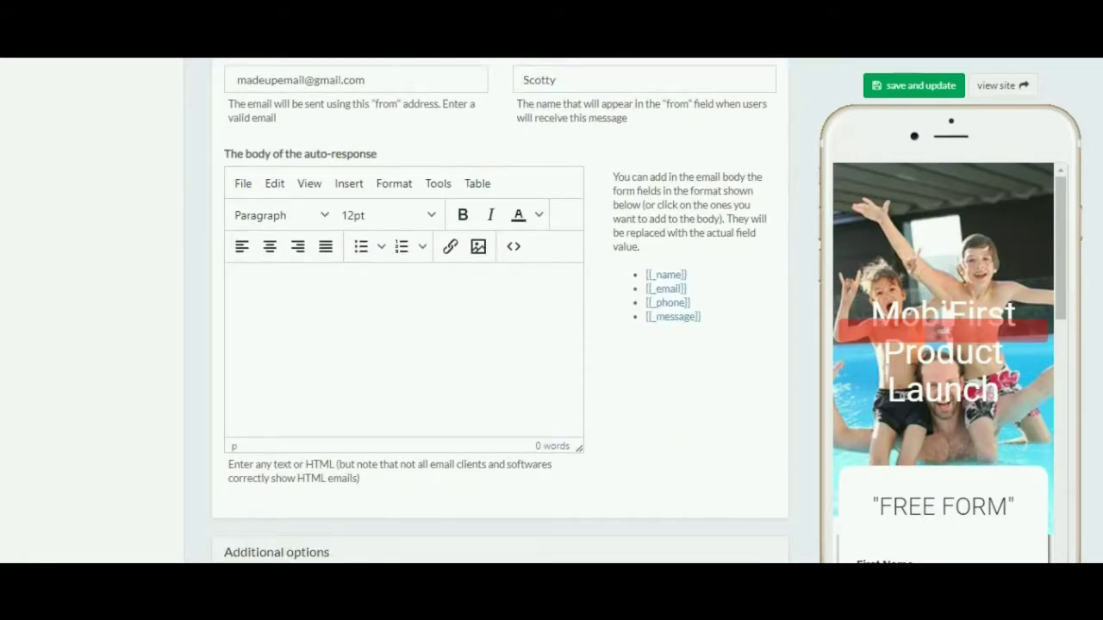
{"action": "type", "text": "Thank you"}
{"action": "left_click", "coordinate": [666, 276]}
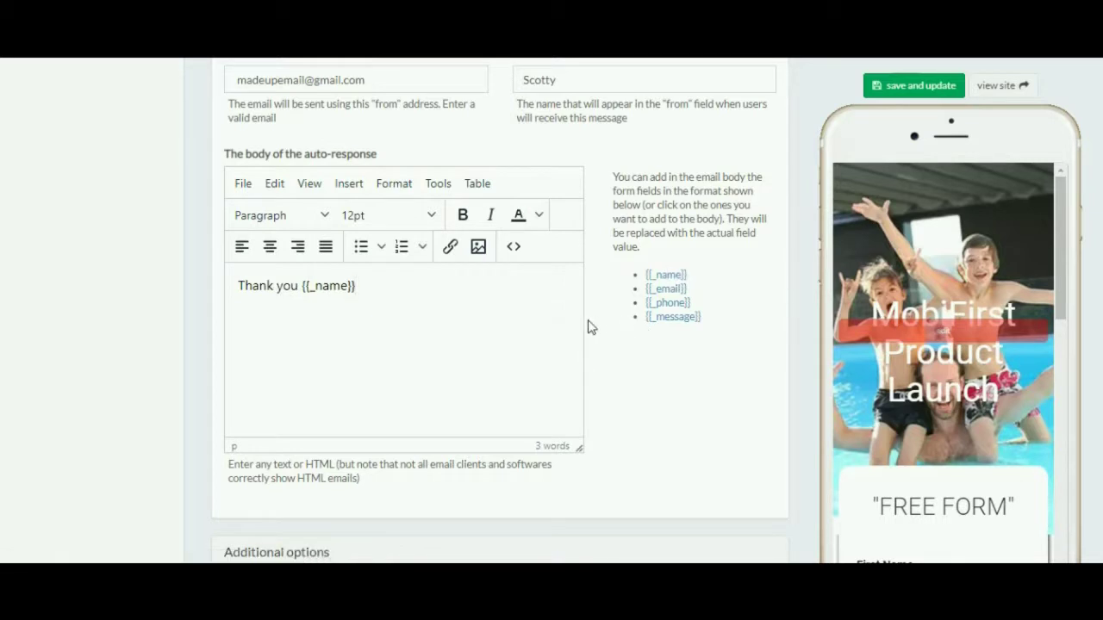
{"action": "key", "text": "Return"}
{"action": "type", "text": "We will be in touch shortly."}
Turn on "Mobile only?" in the contact widget's additional options and save the widget
{"action": "scroll", "coordinate": [652, 405], "scroll_direction": "down", "scroll_amount": 3}
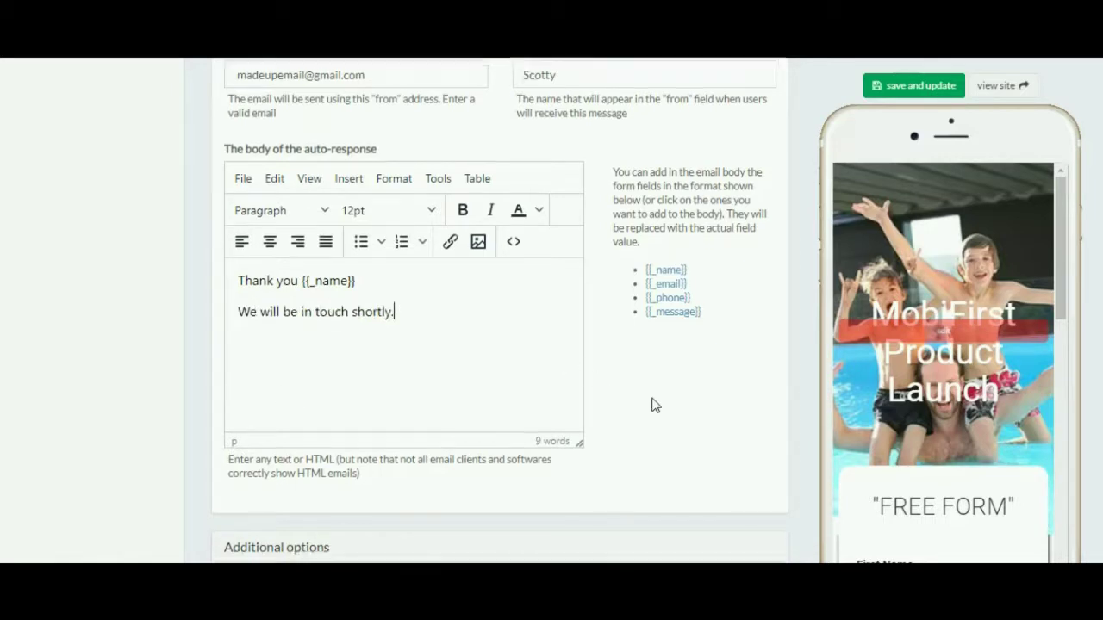
{"action": "left_click", "coordinate": [310, 261]}
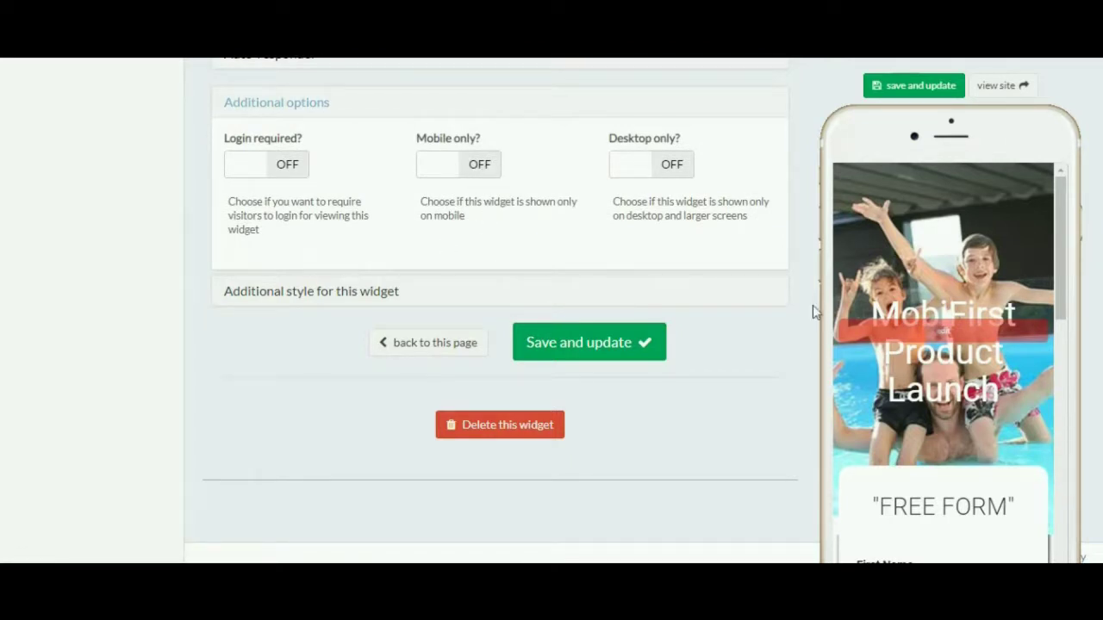
{"action": "scroll", "coordinate": [955, 360], "scroll_direction": "down", "scroll_amount": 5}
{"action": "scroll", "coordinate": [962, 365], "scroll_direction": "down", "scroll_amount": 3}
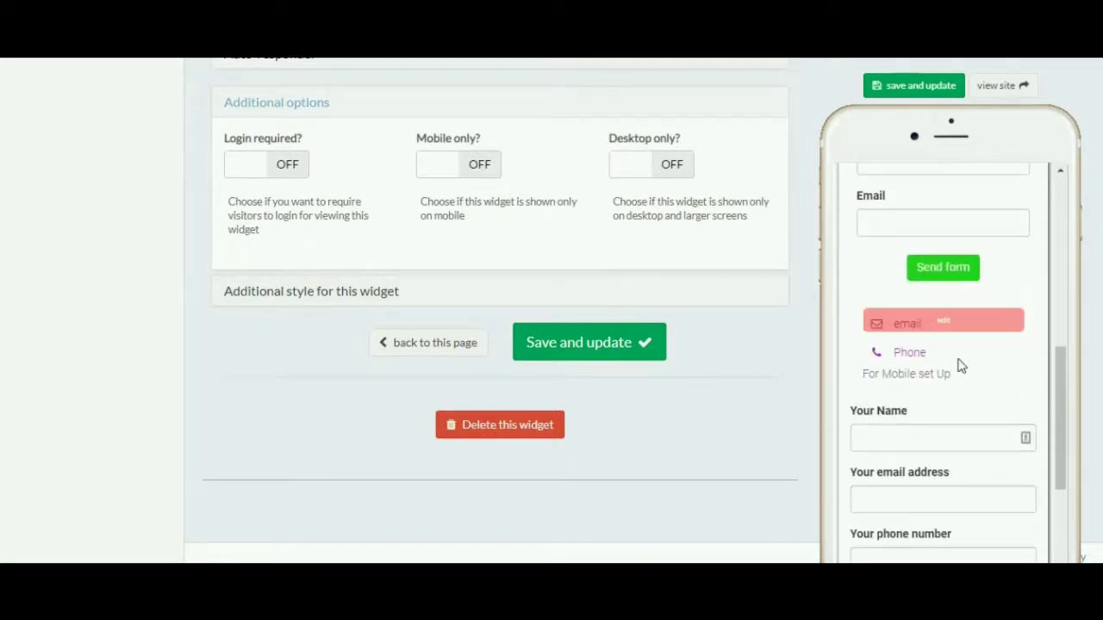
{"action": "left_click", "coordinate": [487, 171]}
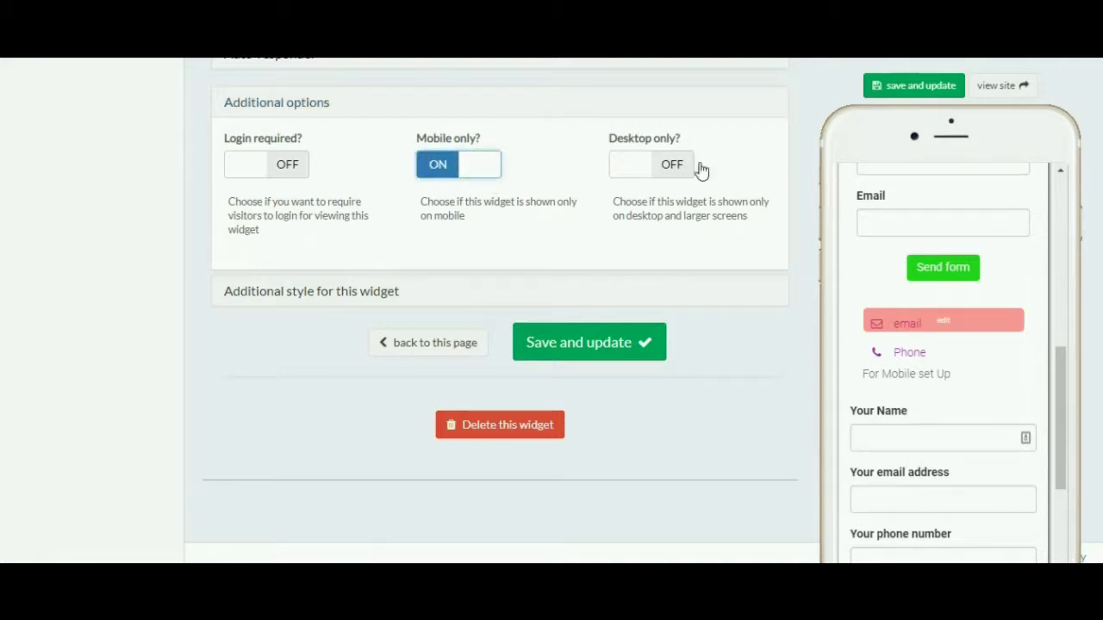
{"action": "left_click", "coordinate": [912, 96]}
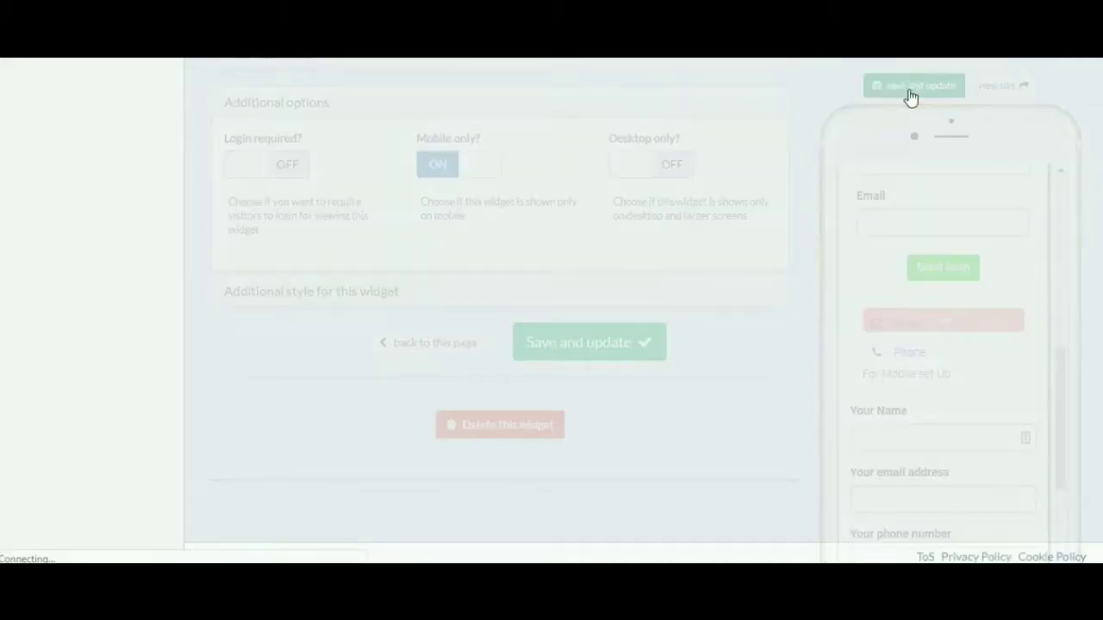
Preview the site on the phone and desktop mockups, and open it fullscreen
{"action": "scroll", "coordinate": [875, 236], "scroll_direction": "down", "scroll_amount": 1}
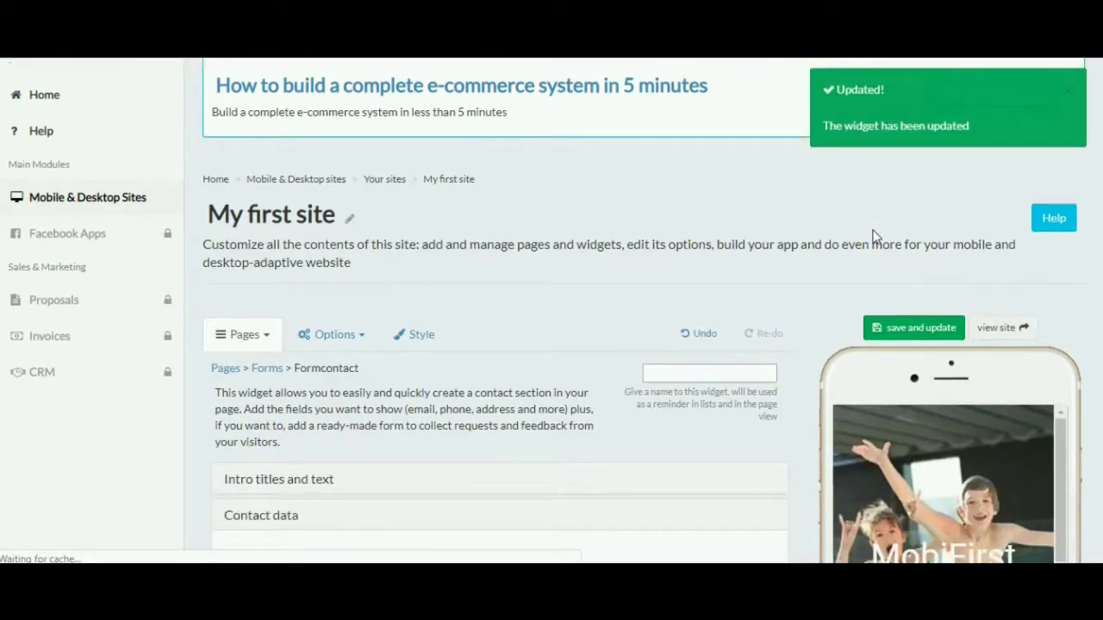
{"action": "left_click", "coordinate": [1000, 328]}
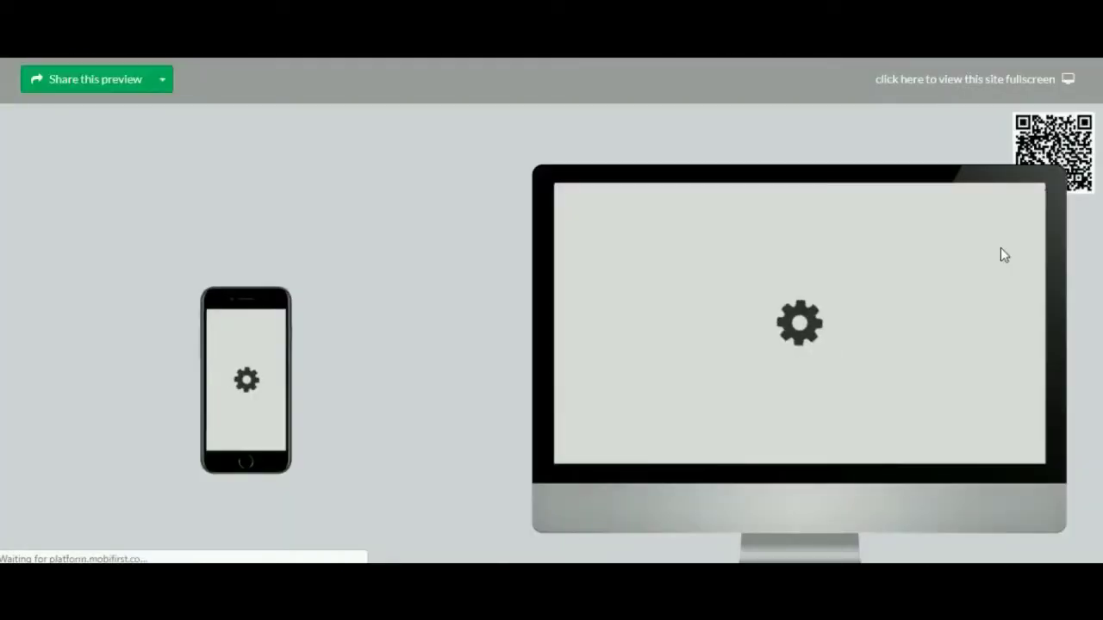
{"action": "left_click", "coordinate": [918, 79]}
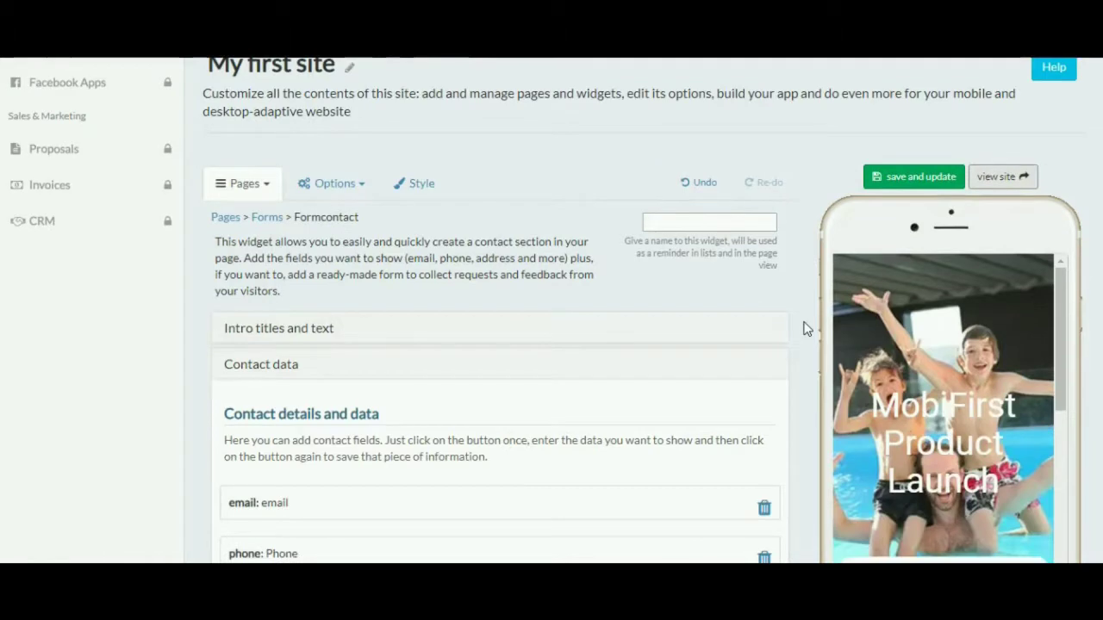
Review the contact form in the phone preview and open the "FREE FORM" widget above it for editing
{"action": "scroll", "coordinate": [803, 328], "scroll_direction": "down", "scroll_amount": 2}
{"action": "scroll", "coordinate": [948, 333], "scroll_direction": "down", "scroll_amount": 3}
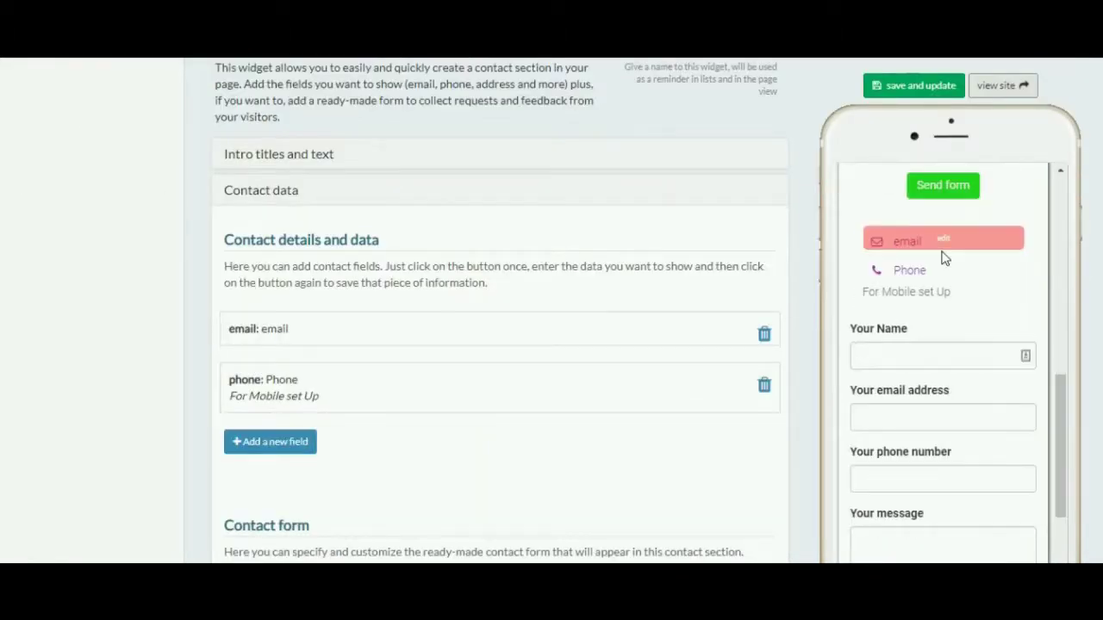
{"action": "scroll", "coordinate": [960, 315], "scroll_direction": "down", "scroll_amount": 3}
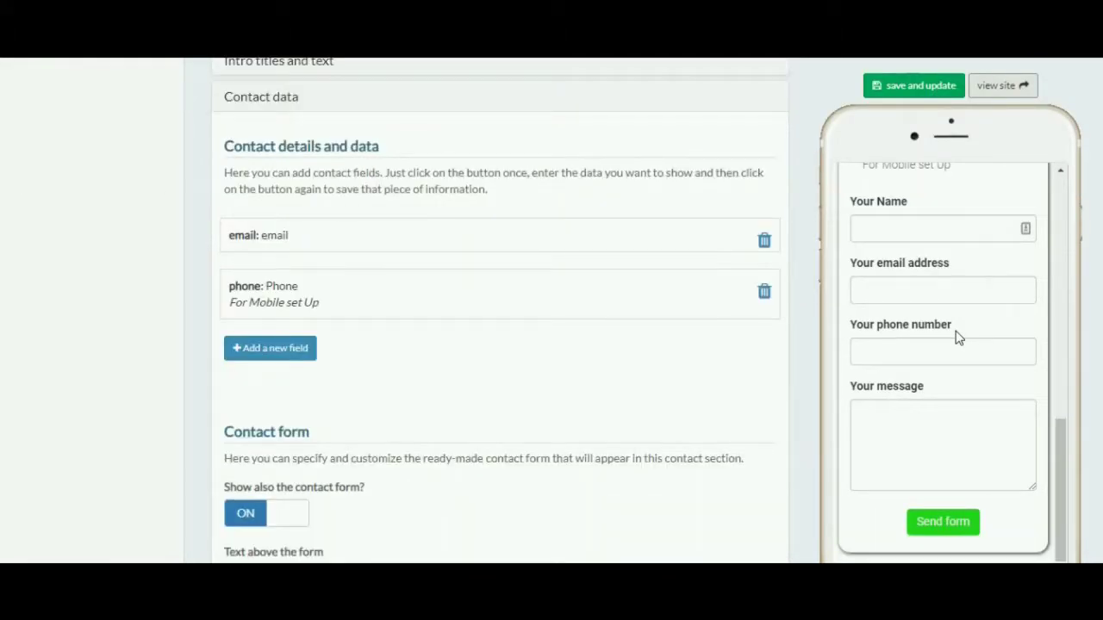
{"action": "scroll", "coordinate": [818, 342], "scroll_direction": "up", "scroll_amount": 3}
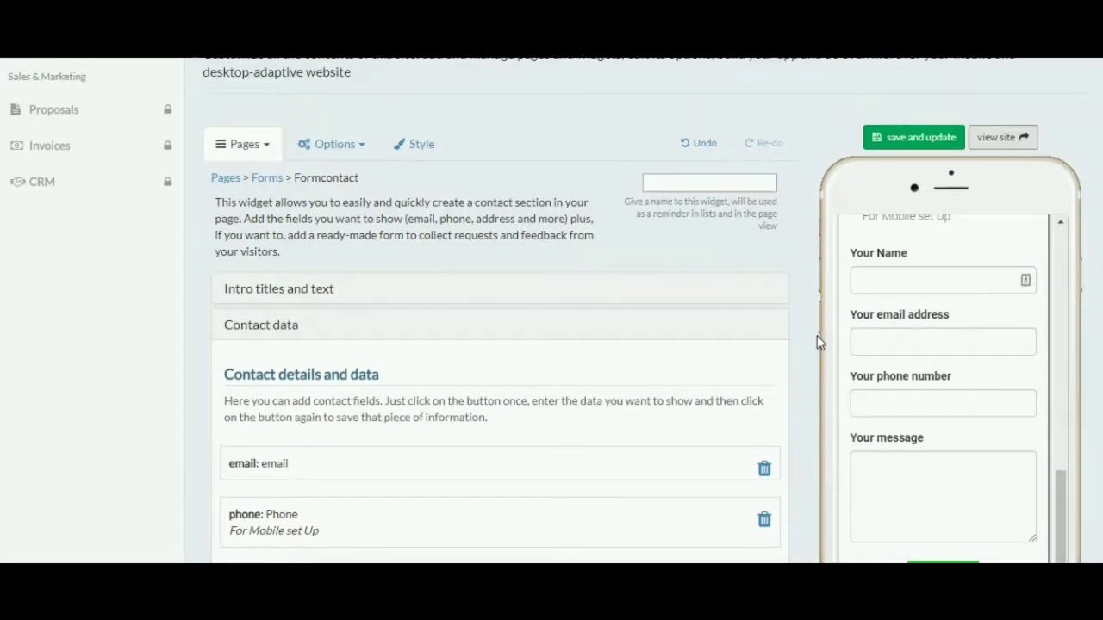
{"action": "scroll", "coordinate": [810, 310], "scroll_direction": "down", "scroll_amount": 3}
{"action": "scroll", "coordinate": [950, 318], "scroll_direction": "up", "scroll_amount": 3}
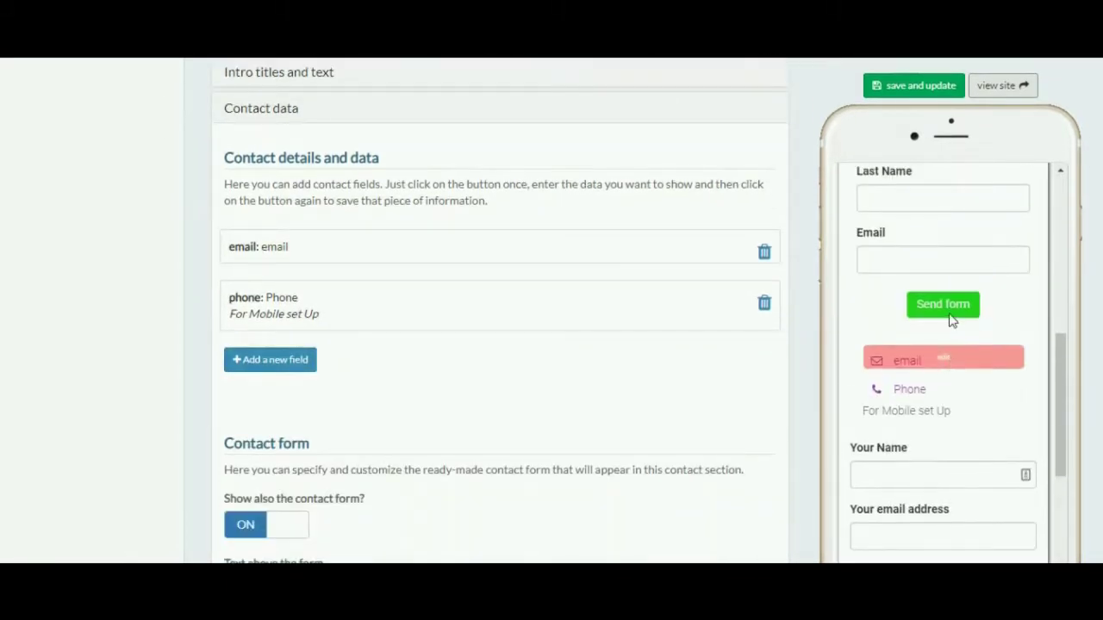
{"action": "scroll", "coordinate": [952, 320], "scroll_direction": "up", "scroll_amount": 3}
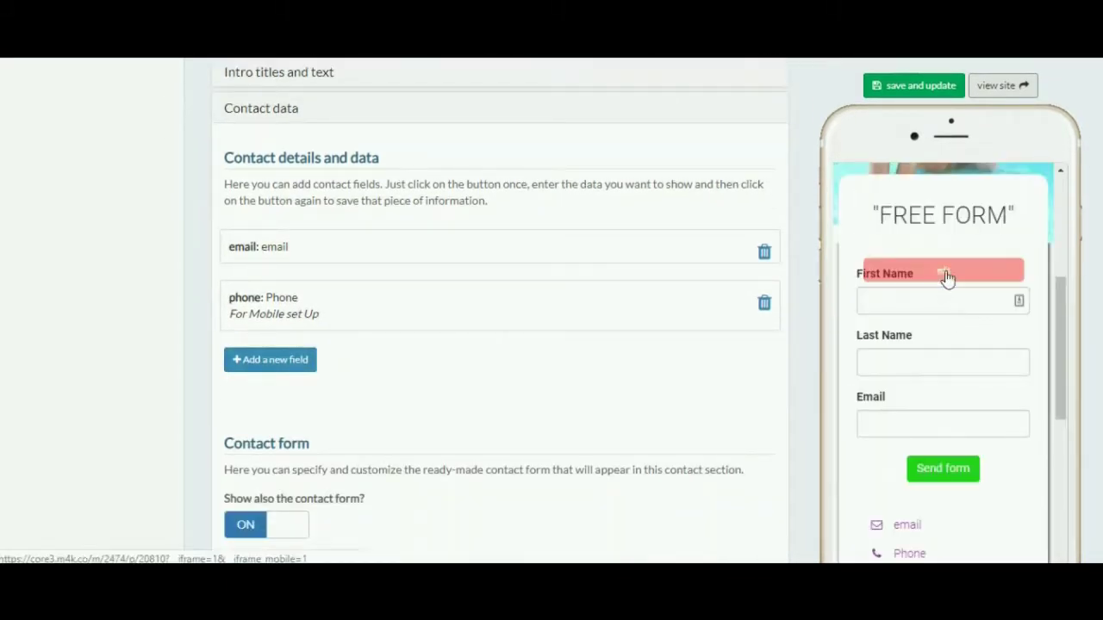
{"action": "left_click", "coordinate": [948, 278]}
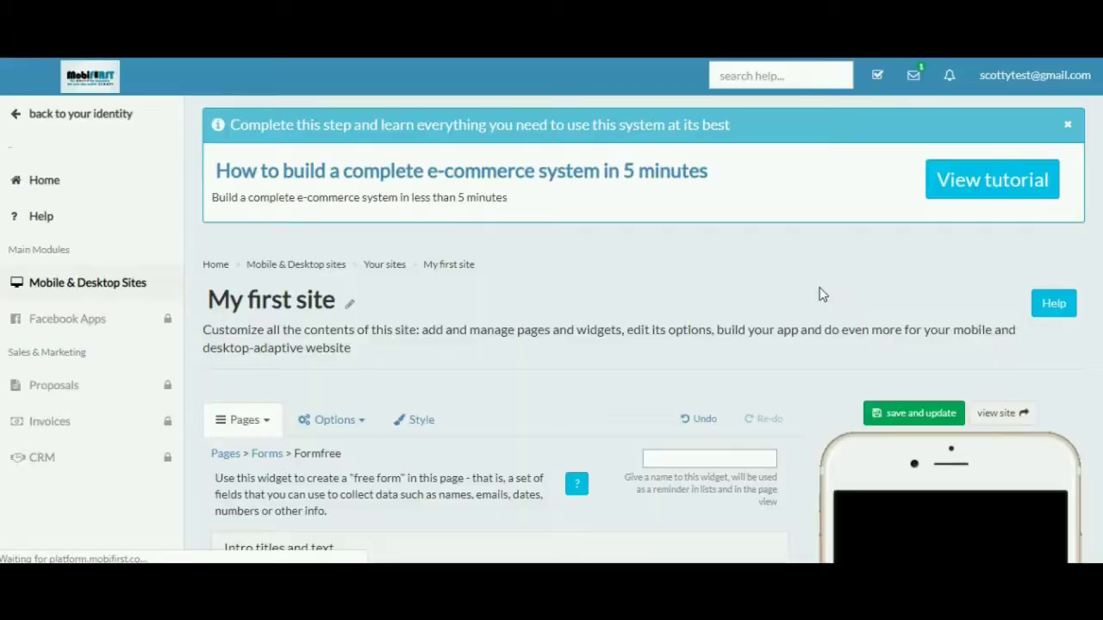
Turn on "Desktop only?" in the free form widget's additional options
{"action": "scroll", "coordinate": [817, 345], "scroll_direction": "down", "scroll_amount": 4}
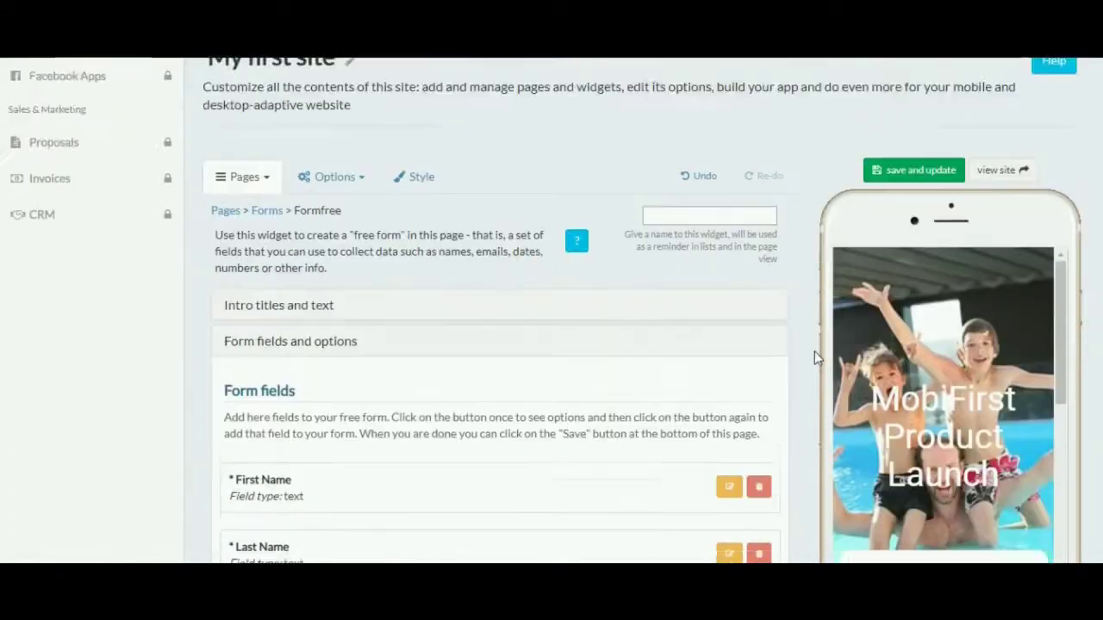
{"action": "scroll", "coordinate": [815, 352], "scroll_direction": "down", "scroll_amount": 9}
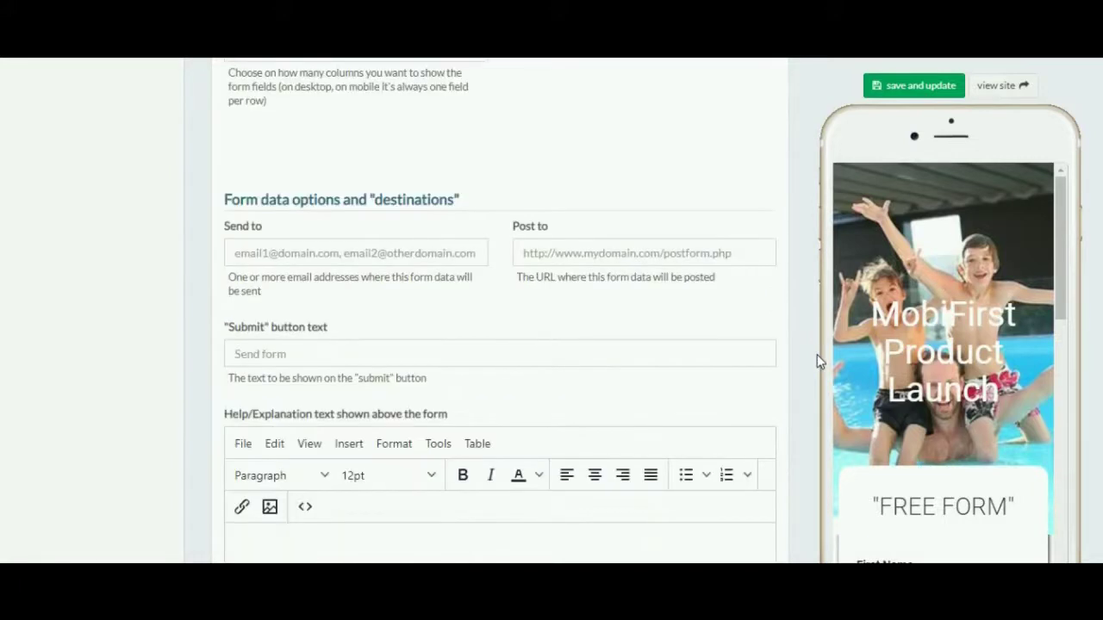
{"action": "scroll", "coordinate": [817, 360], "scroll_direction": "down", "scroll_amount": 4}
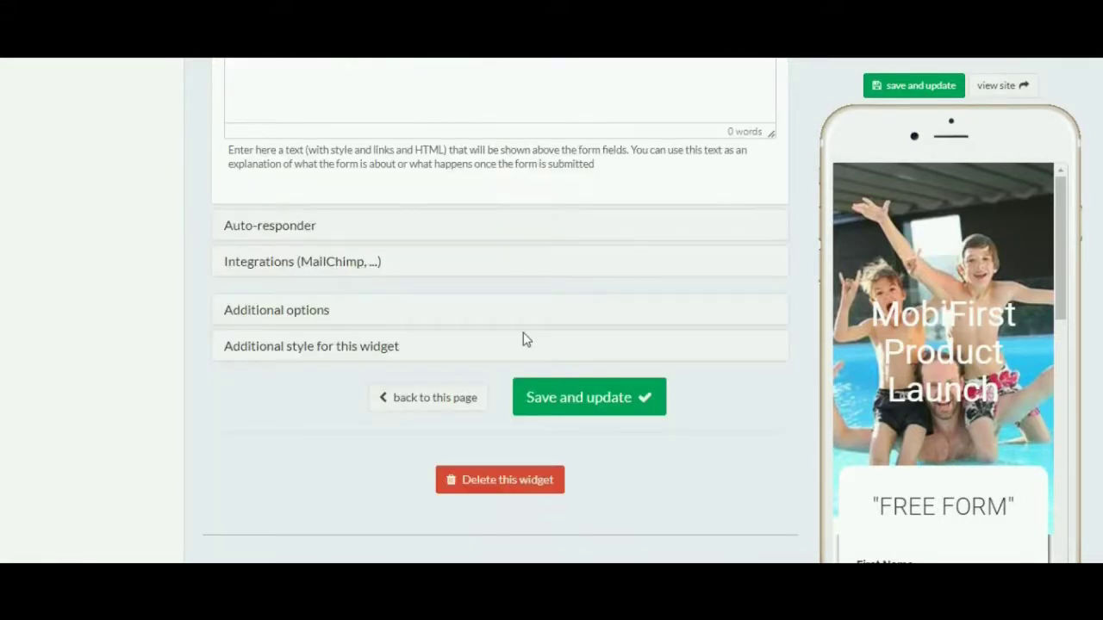
{"action": "left_click", "coordinate": [301, 317]}
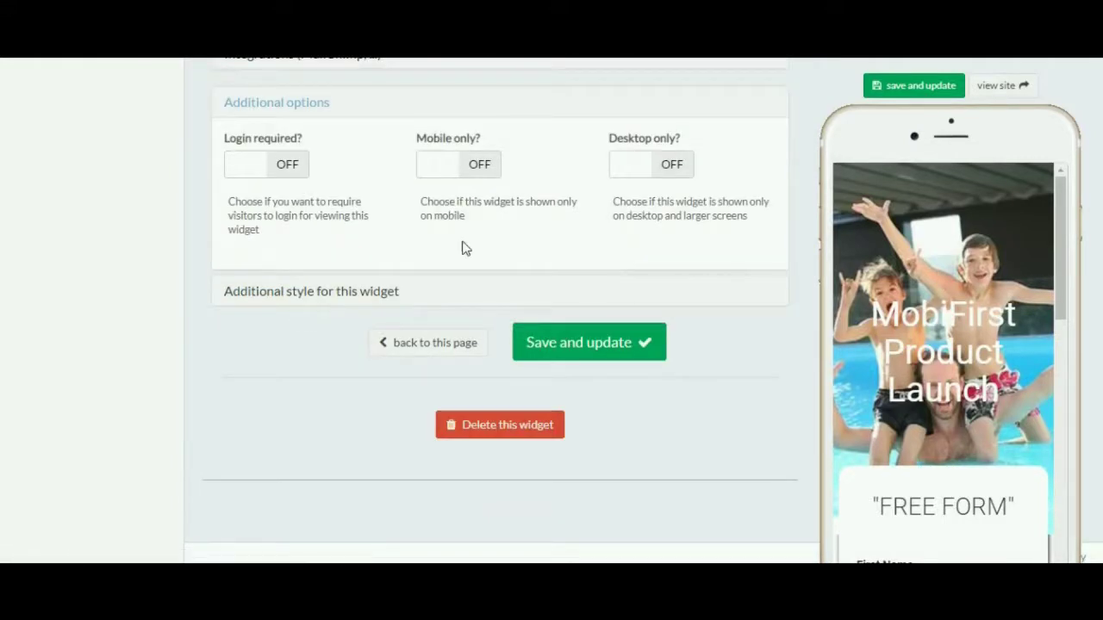
{"action": "left_click", "coordinate": [681, 166]}
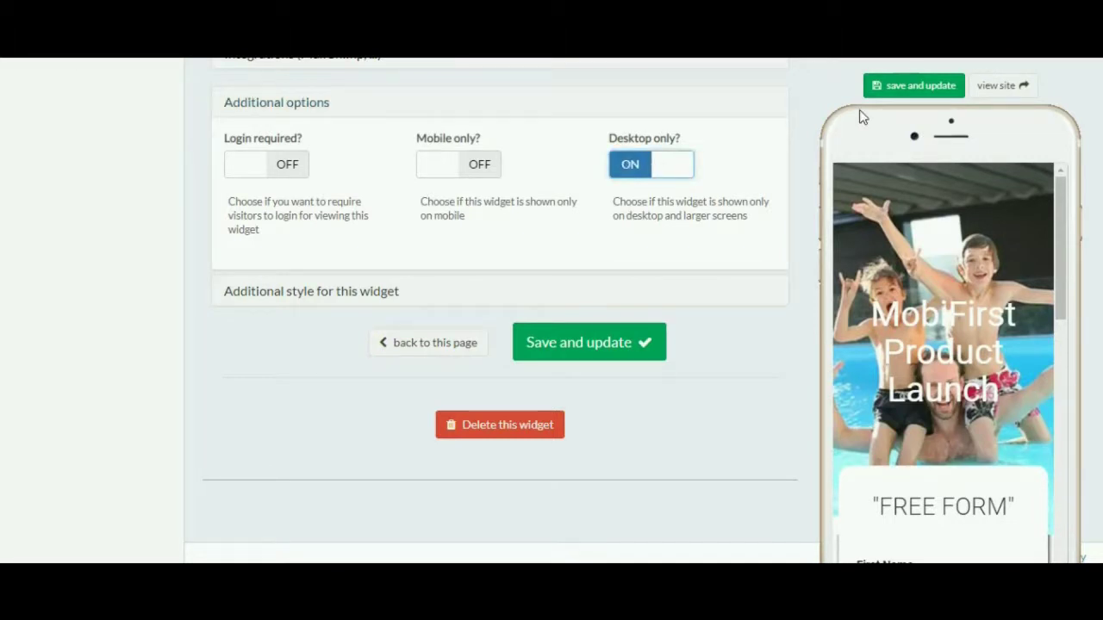
Save the free form widget and check which forms the phone preview shows
{"action": "left_click", "coordinate": [902, 88]}
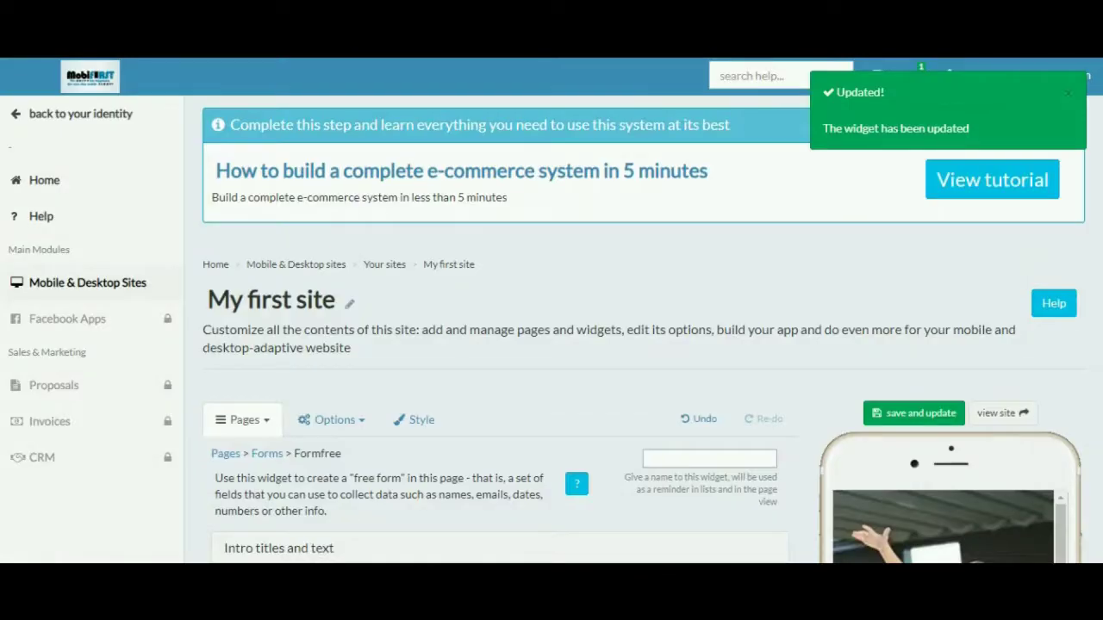
{"action": "scroll", "coordinate": [801, 362], "scroll_direction": "down", "scroll_amount": 5}
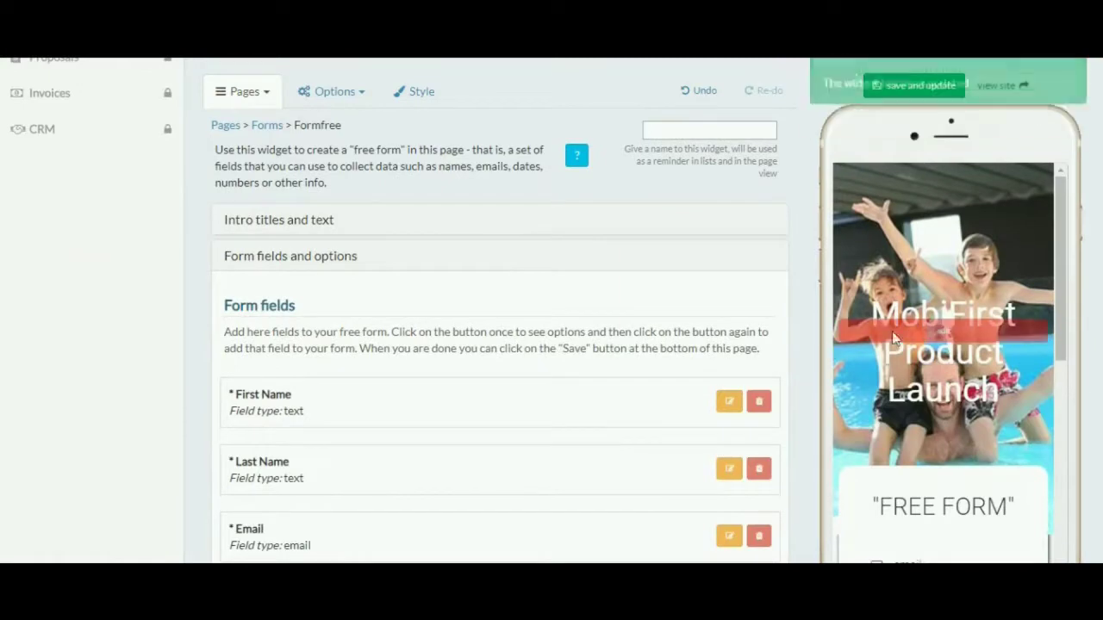
{"action": "scroll", "coordinate": [948, 336], "scroll_direction": "down", "scroll_amount": 5}
{"action": "scroll", "coordinate": [955, 341], "scroll_direction": "down", "scroll_amount": 2}
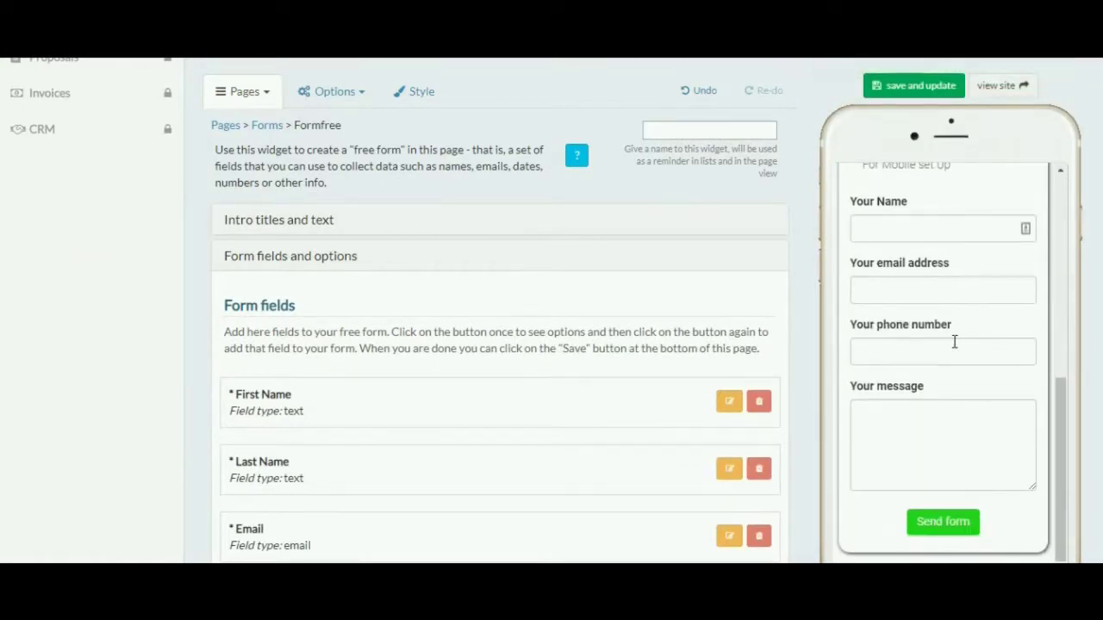
{"action": "scroll", "coordinate": [794, 357], "scroll_direction": "up", "scroll_amount": 1}
{"action": "scroll", "coordinate": [961, 402], "scroll_direction": "up", "scroll_amount": 5}
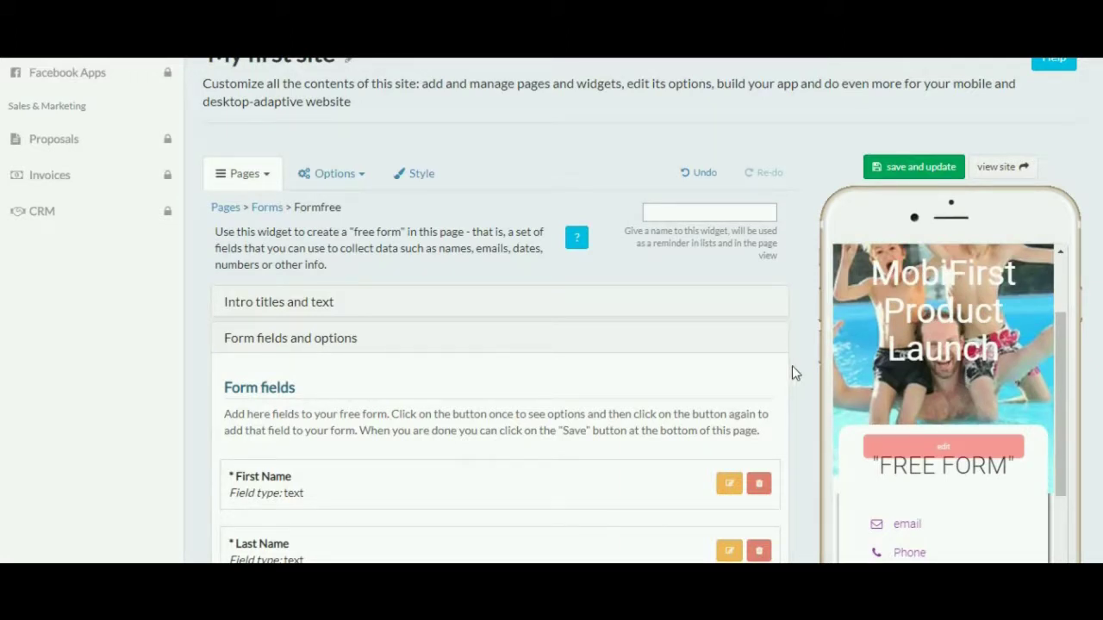
Apply the "Outstanding" theme to the site and confirm the style change
{"action": "left_click", "coordinate": [422, 176]}
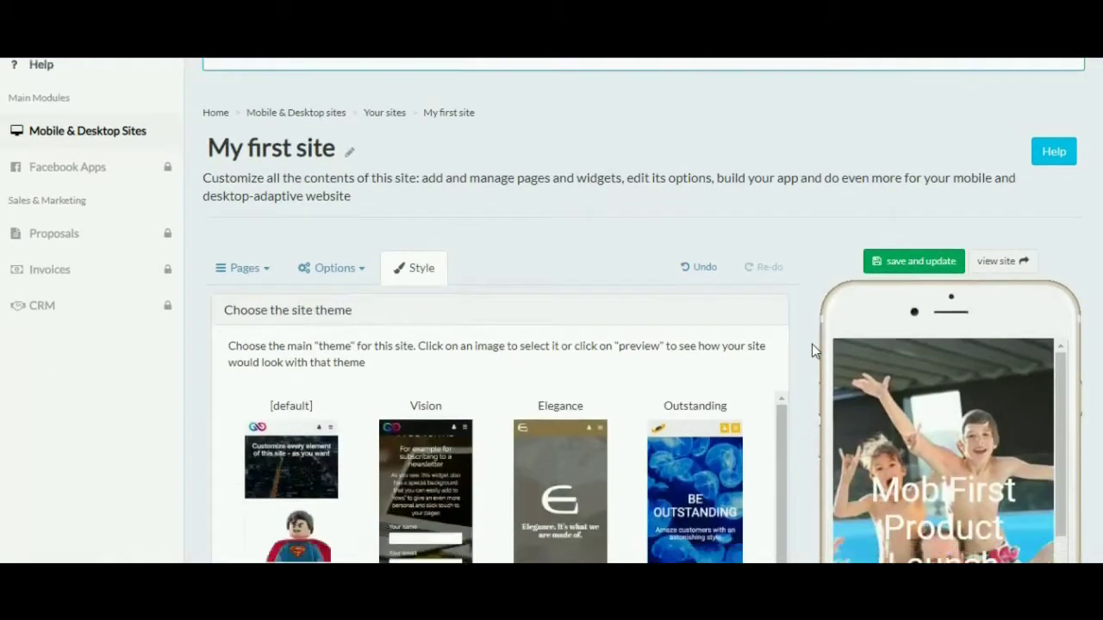
{"action": "scroll", "coordinate": [812, 344], "scroll_direction": "down", "scroll_amount": 3}
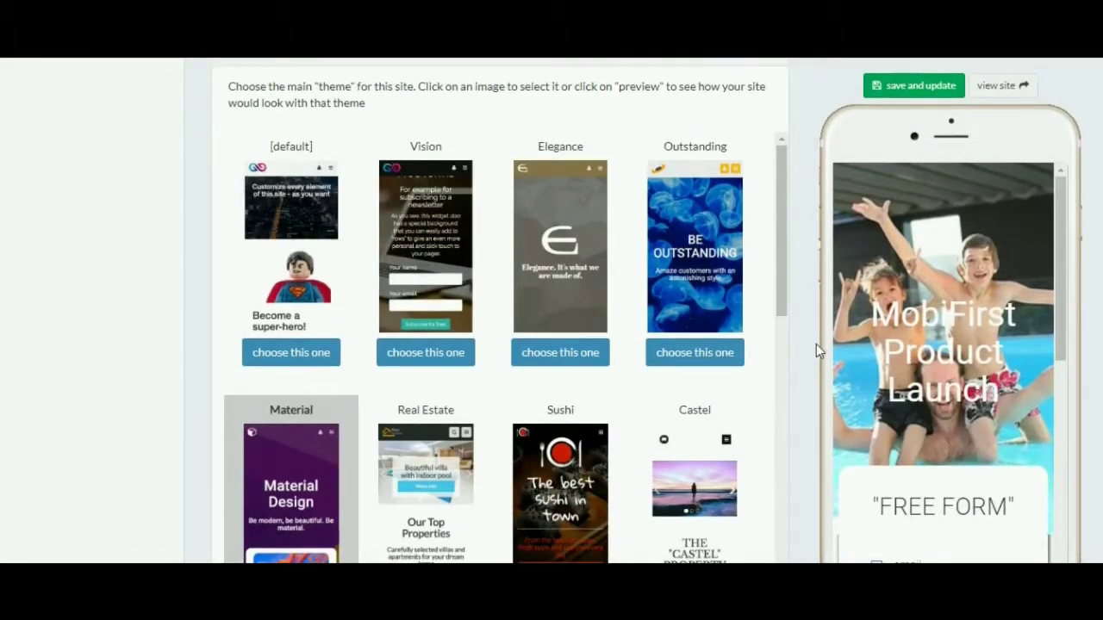
{"action": "scroll", "coordinate": [815, 345], "scroll_direction": "down", "scroll_amount": 1}
{"action": "left_click", "coordinate": [714, 278]}
{"action": "left_click", "coordinate": [749, 198]}
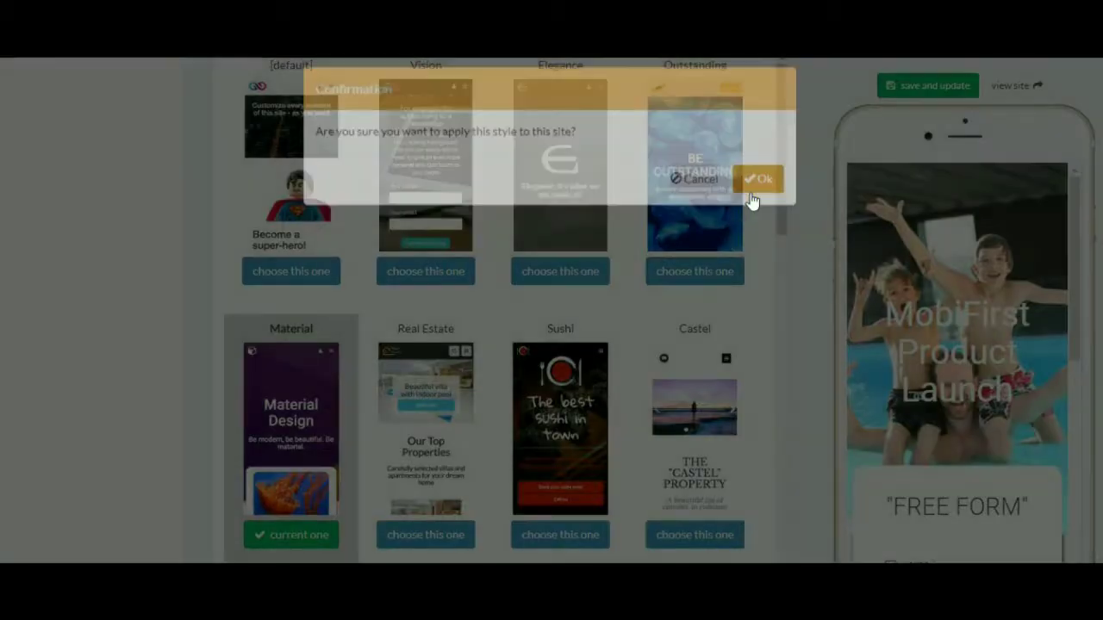
{"action": "scroll", "coordinate": [816, 344], "scroll_direction": "down", "scroll_amount": 1}
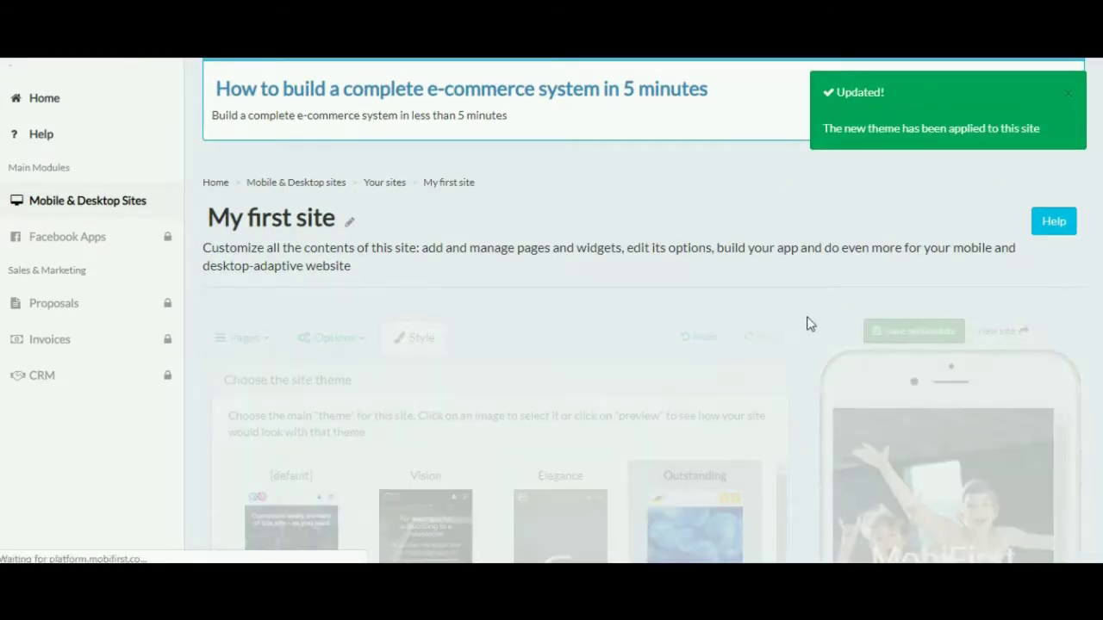
Review the restyled header and forms in the phone preview, and open the site's phone and desktop mockup preview
{"action": "scroll", "coordinate": [810, 326], "scroll_direction": "down", "scroll_amount": 3}
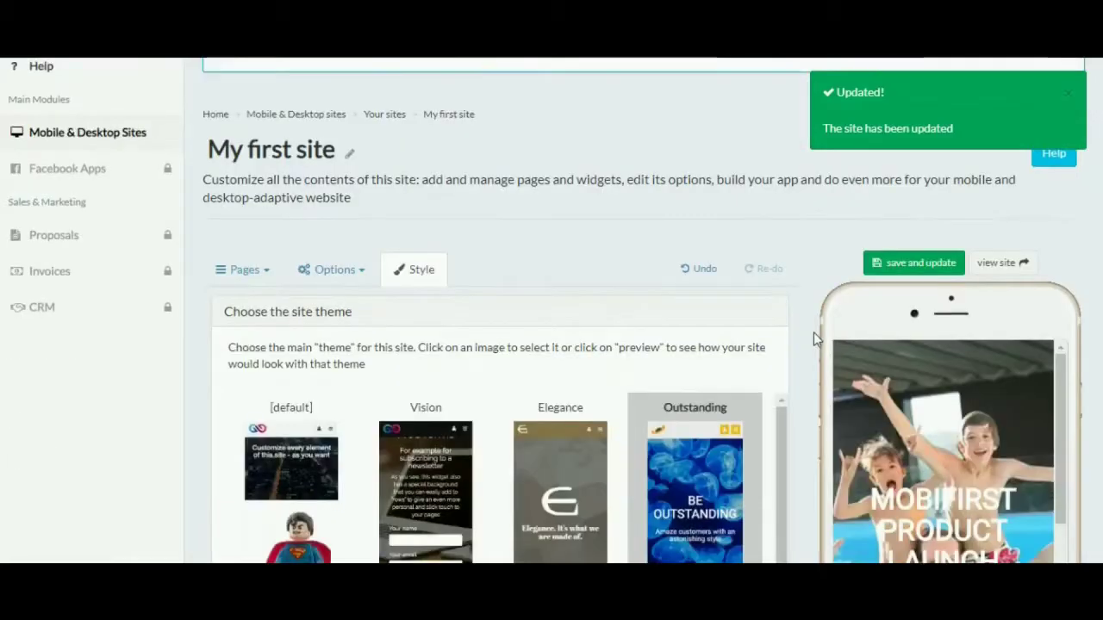
{"action": "scroll", "coordinate": [859, 337], "scroll_direction": "down", "scroll_amount": 2}
{"action": "scroll", "coordinate": [973, 343], "scroll_direction": "down", "scroll_amount": 2}
{"action": "scroll", "coordinate": [974, 343], "scroll_direction": "down", "scroll_amount": 3}
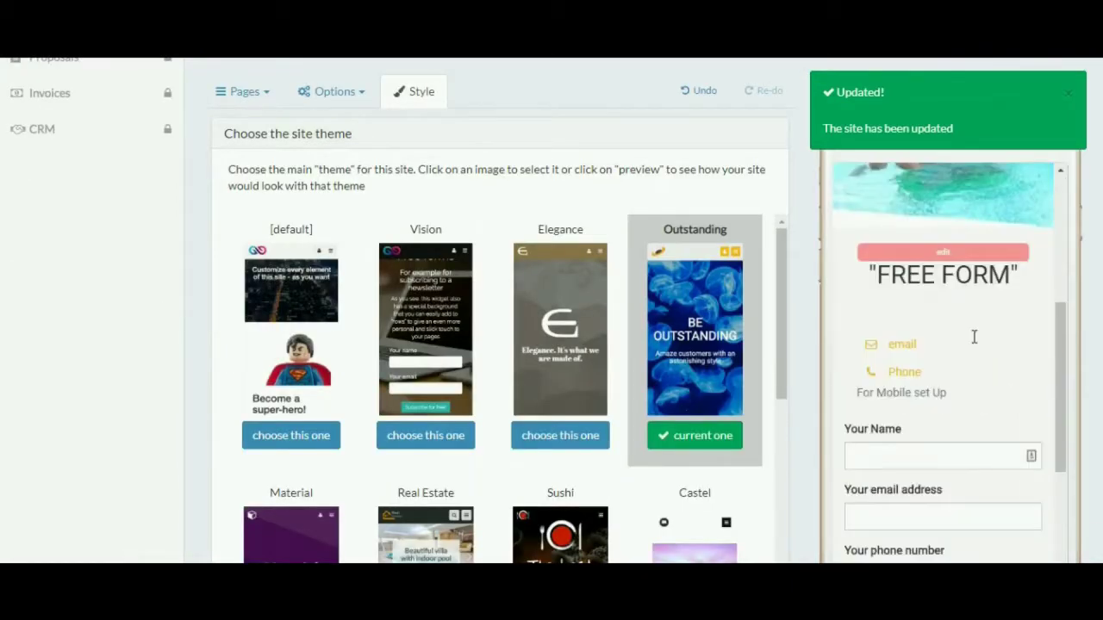
{"action": "scroll", "coordinate": [977, 345], "scroll_direction": "up", "scroll_amount": 5}
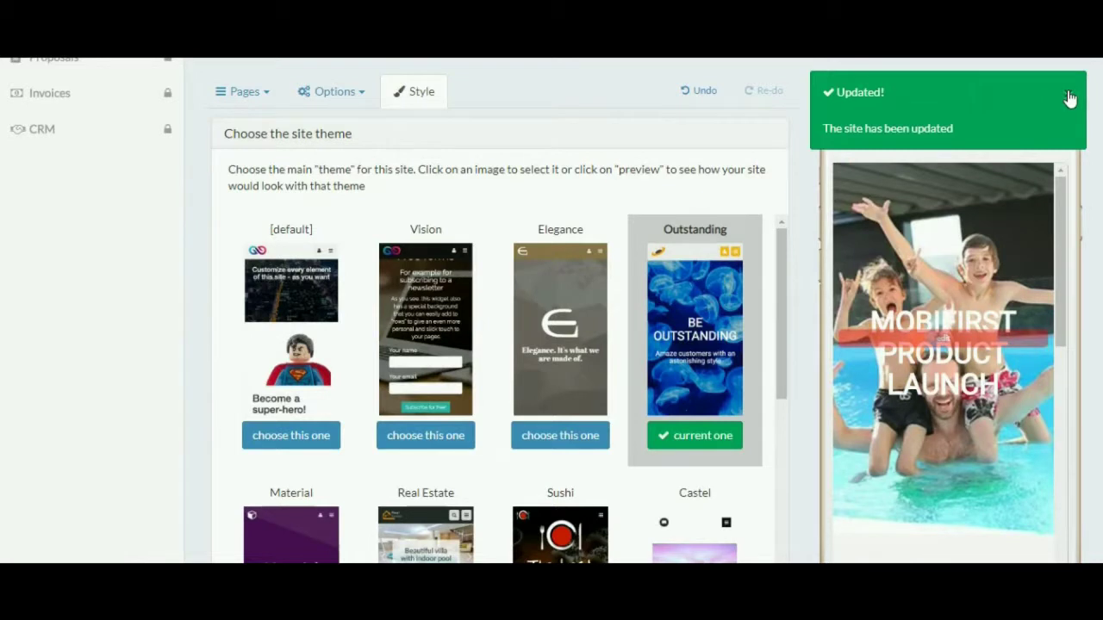
{"action": "left_click", "coordinate": [999, 84]}
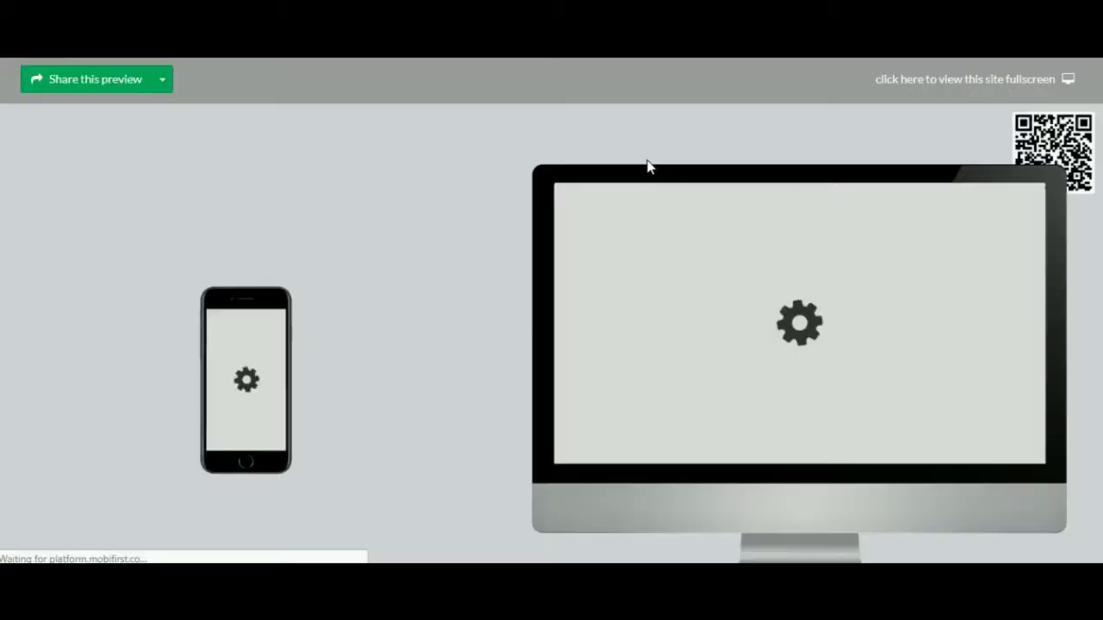